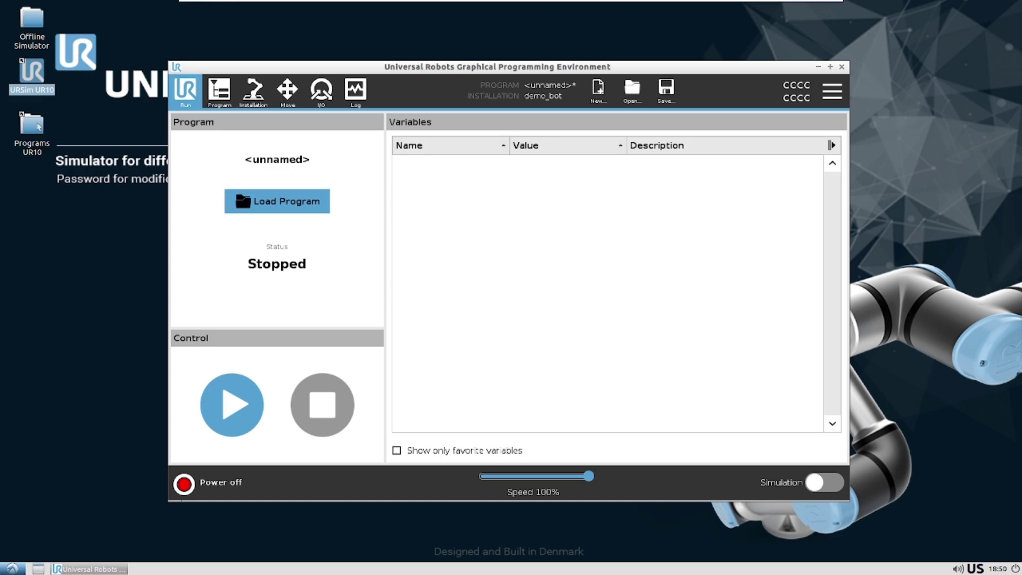
# - Open PolyScope's System > URCaps settings and view the inactive Remote TCP & Toolpath URCap
pyautogui.click(831, 91)
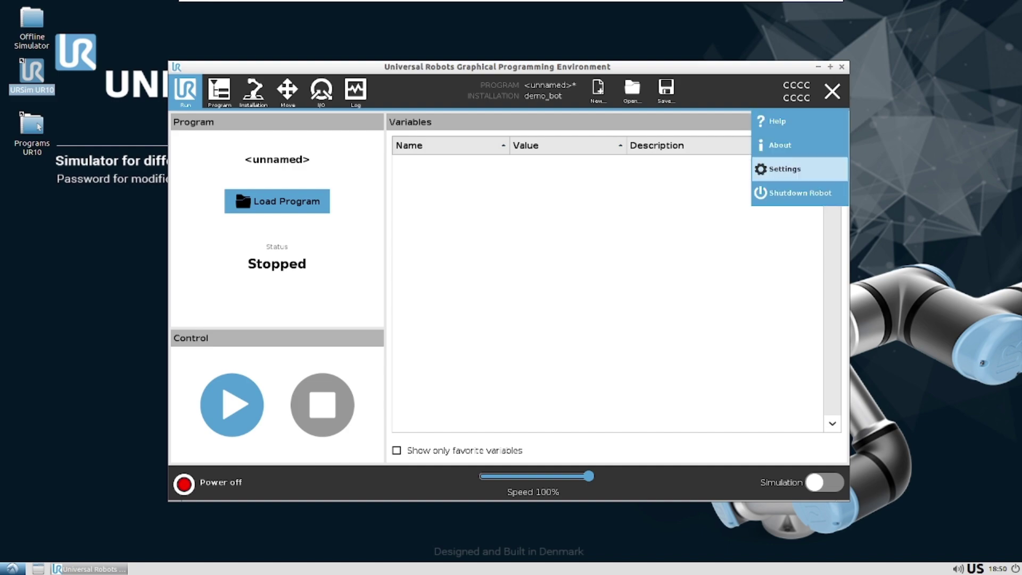
pyautogui.click(785, 168)
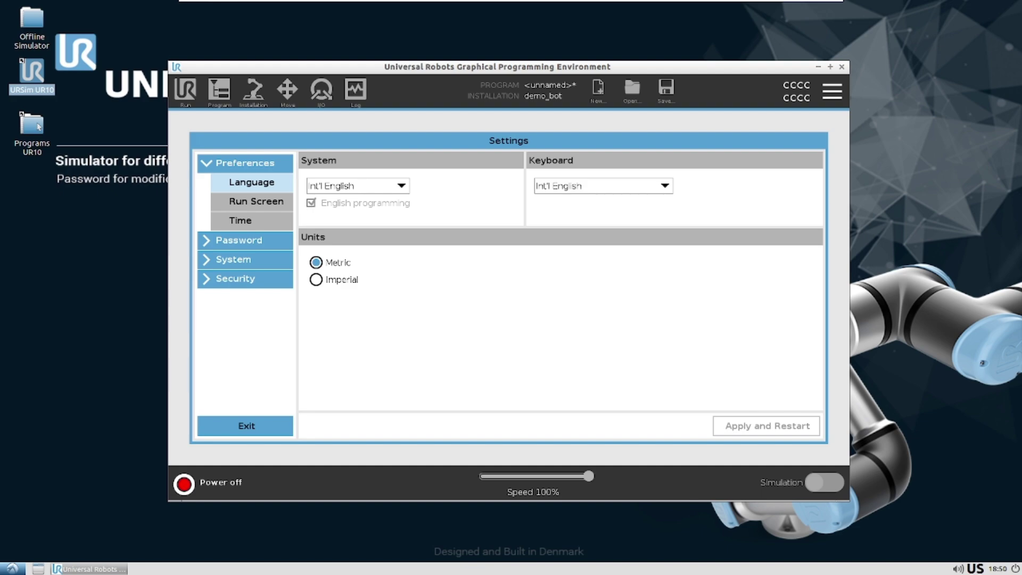
pyautogui.click(233, 259)
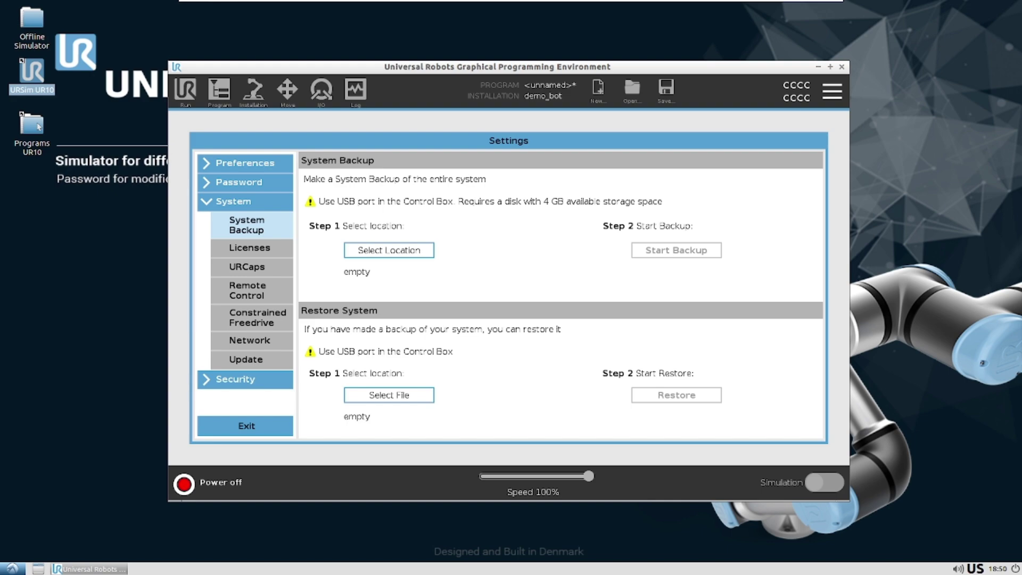
pyautogui.click(247, 266)
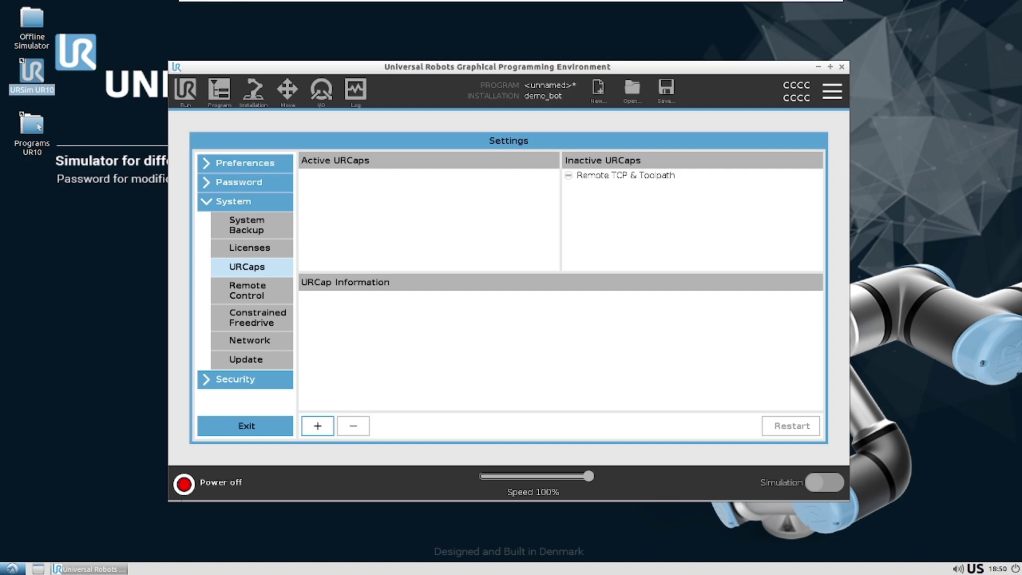
pyautogui.click(625, 176)
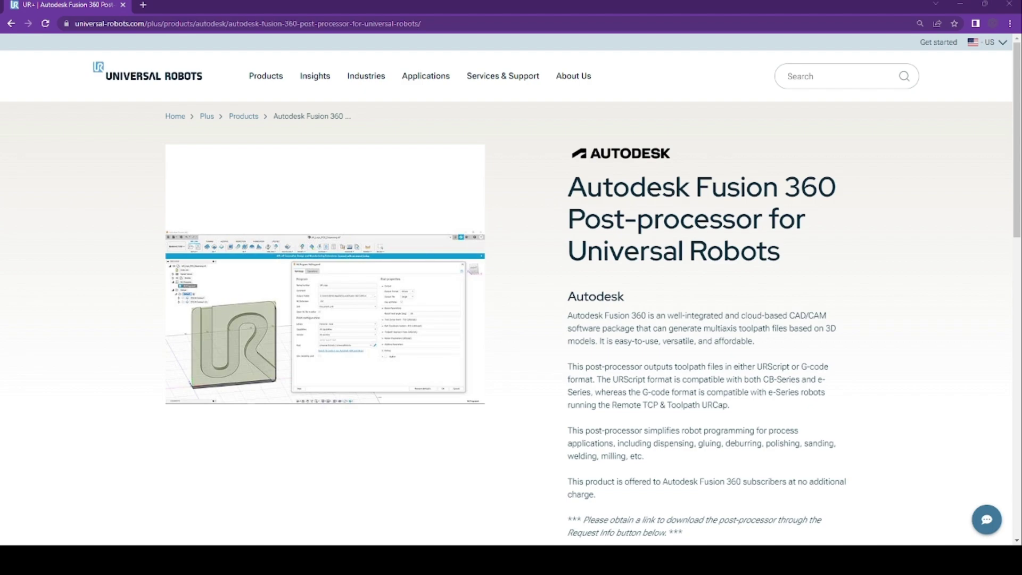
# - Follow the UR+ Website link and download the Universal Robots post, universal robots.cps
pyautogui.scroll(-3, 511, 287)
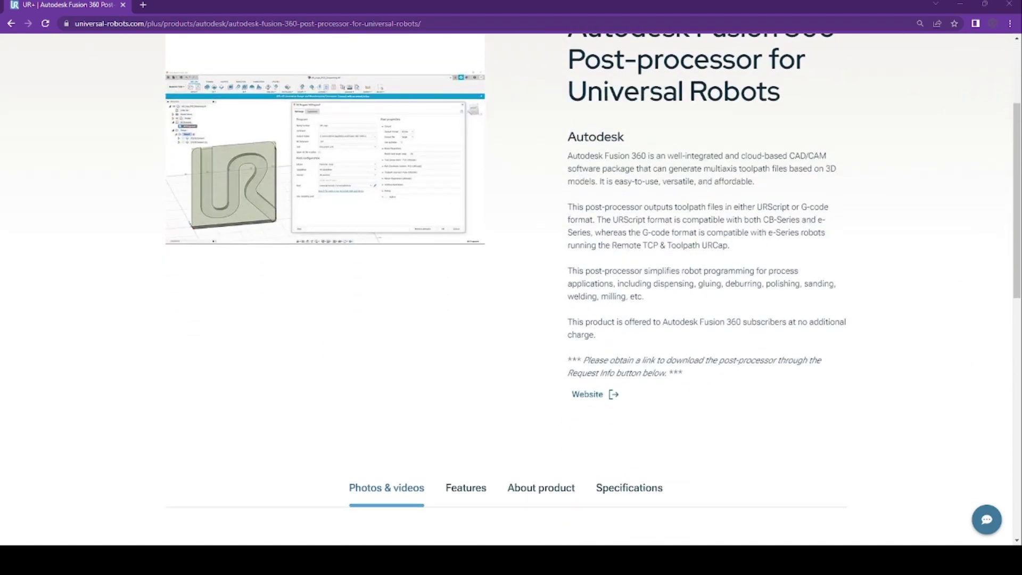
pyautogui.click(601, 393)
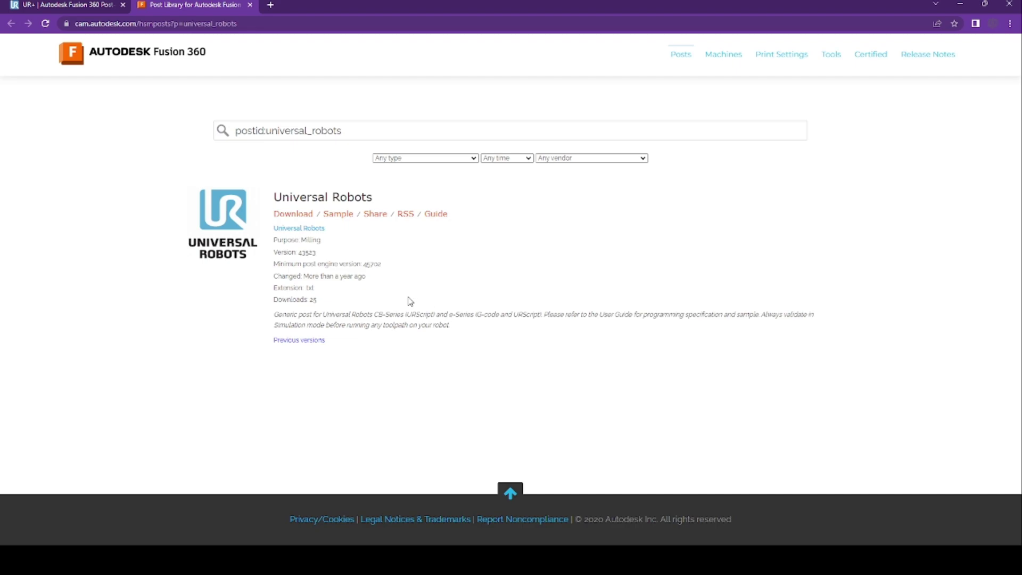
pyautogui.click(306, 216)
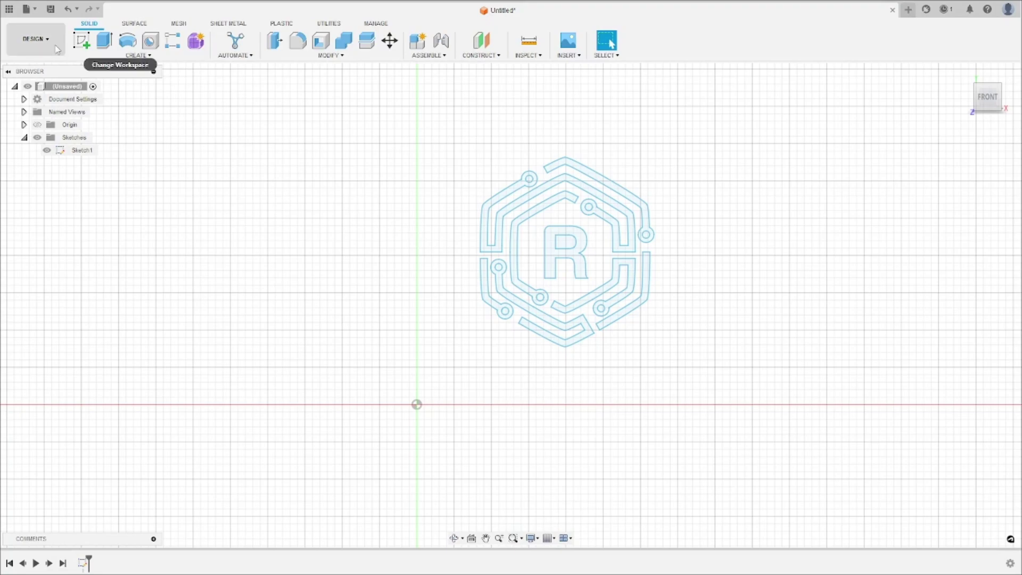
# - Switch to the Manufacture workspace and import universal robots.cps from Downloads into the Post Library
pyautogui.click(57, 49)
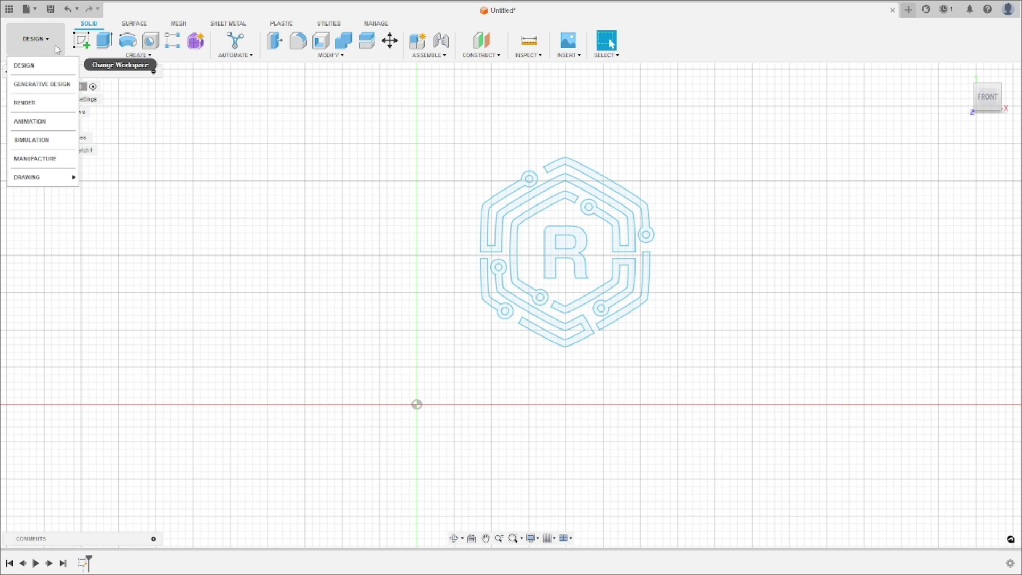
pyautogui.click(55, 158)
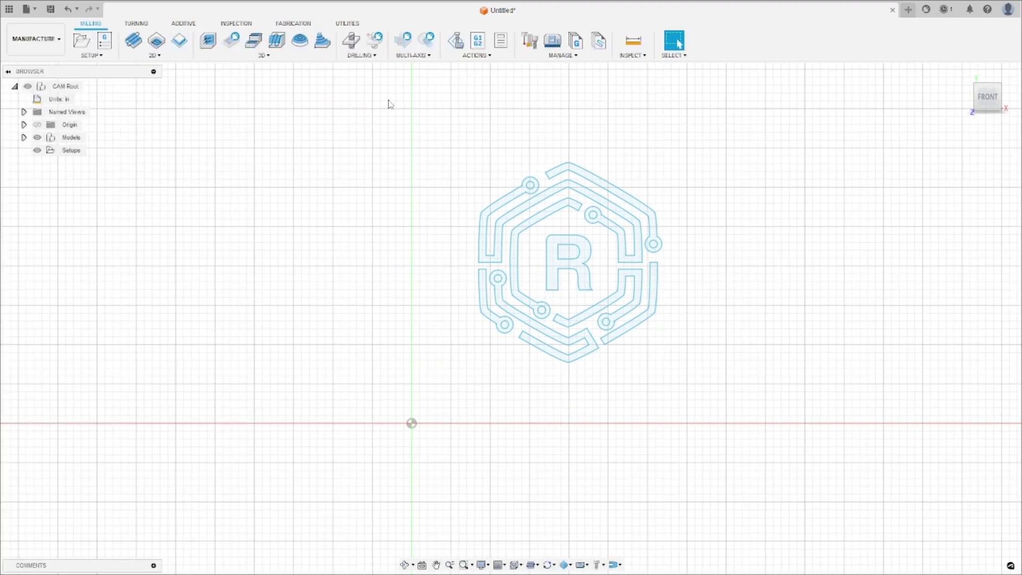
pyautogui.click(539, 59)
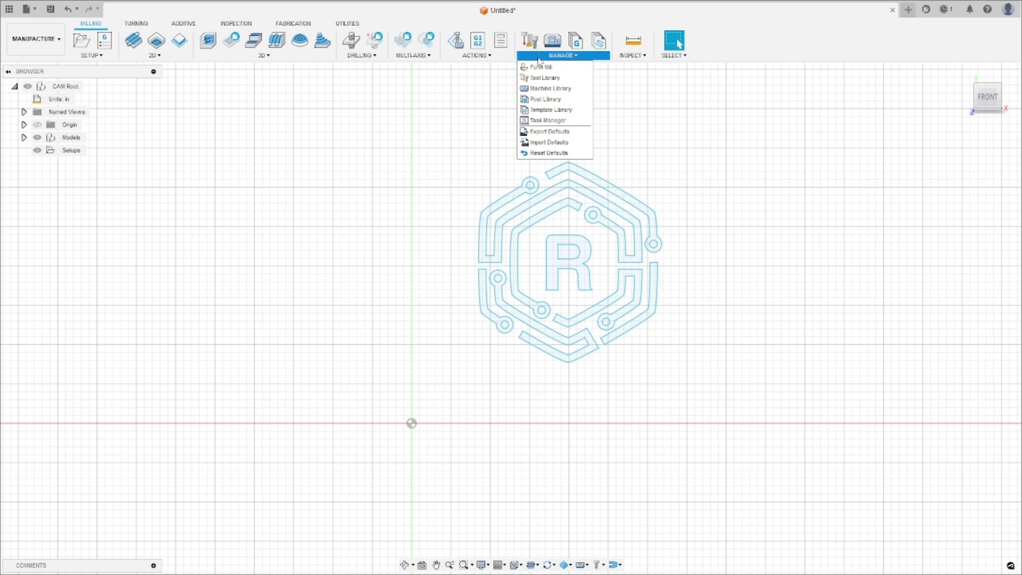
pyautogui.click(546, 105)
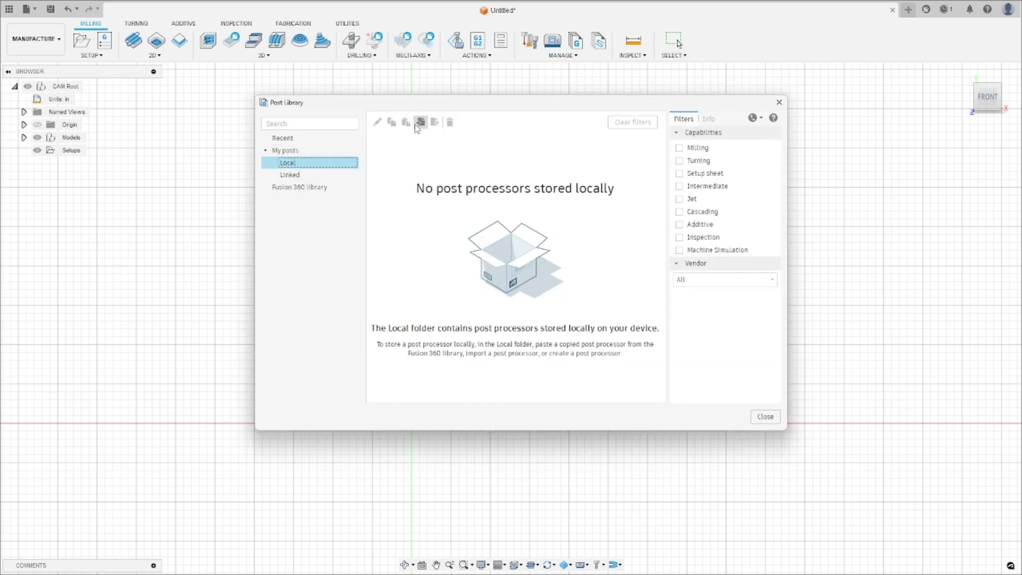
pyautogui.click(420, 122)
pyautogui.click(171, 104)
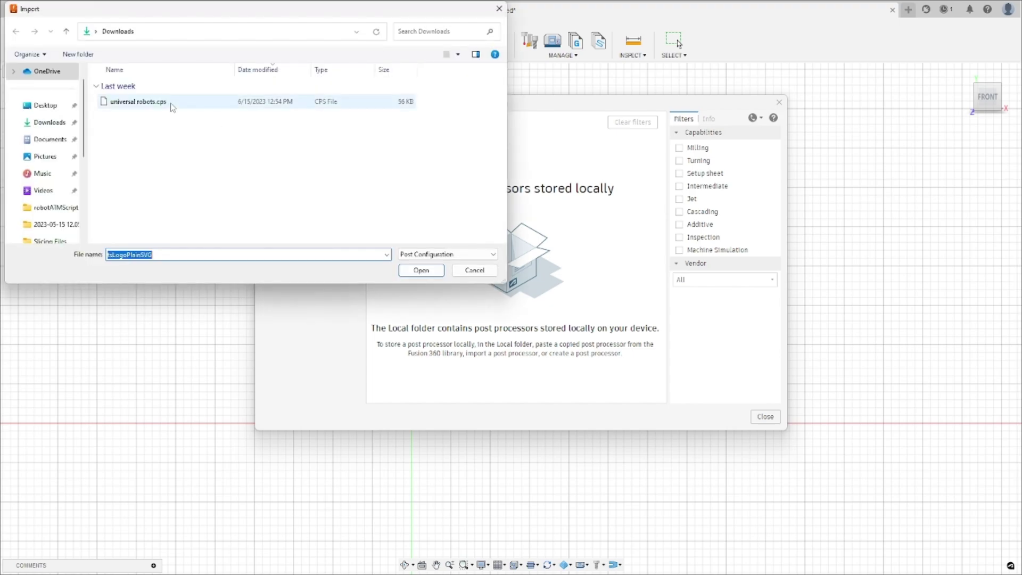
pyautogui.click(420, 270)
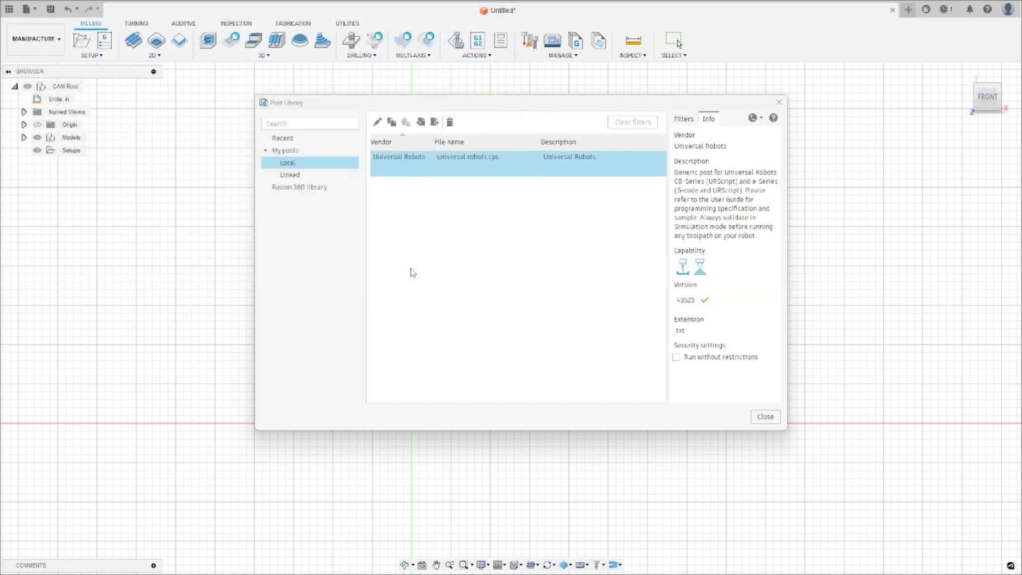
# - Close the Post Library and start a new 2D Trace toolpath
pyautogui.click(765, 417)
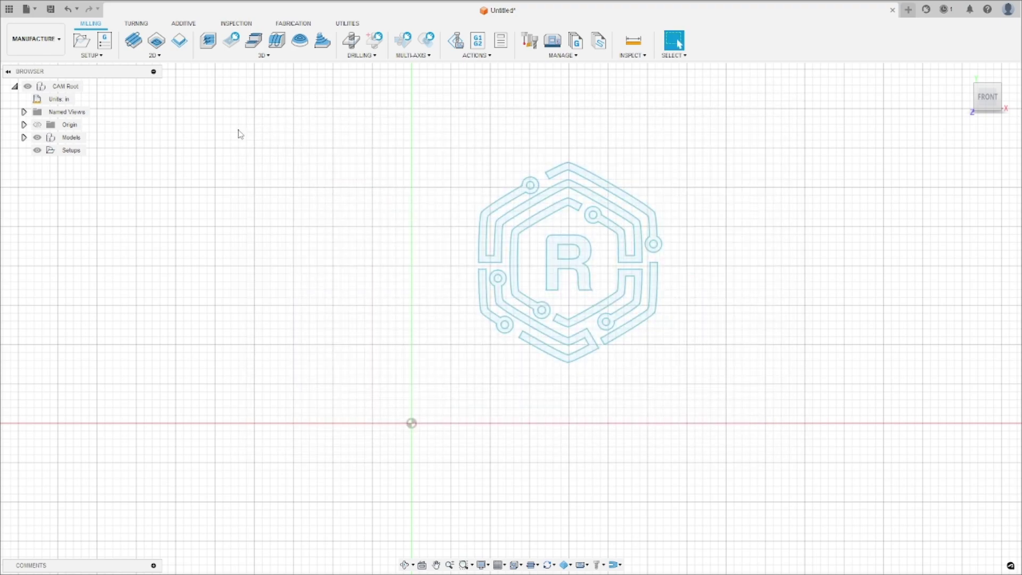
pyautogui.click(154, 56)
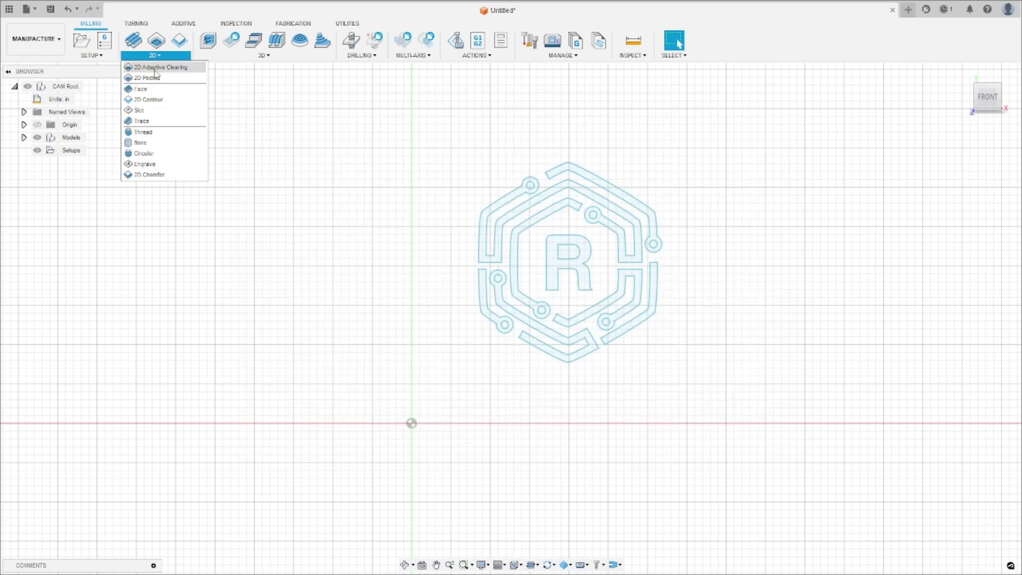
pyautogui.click(159, 127)
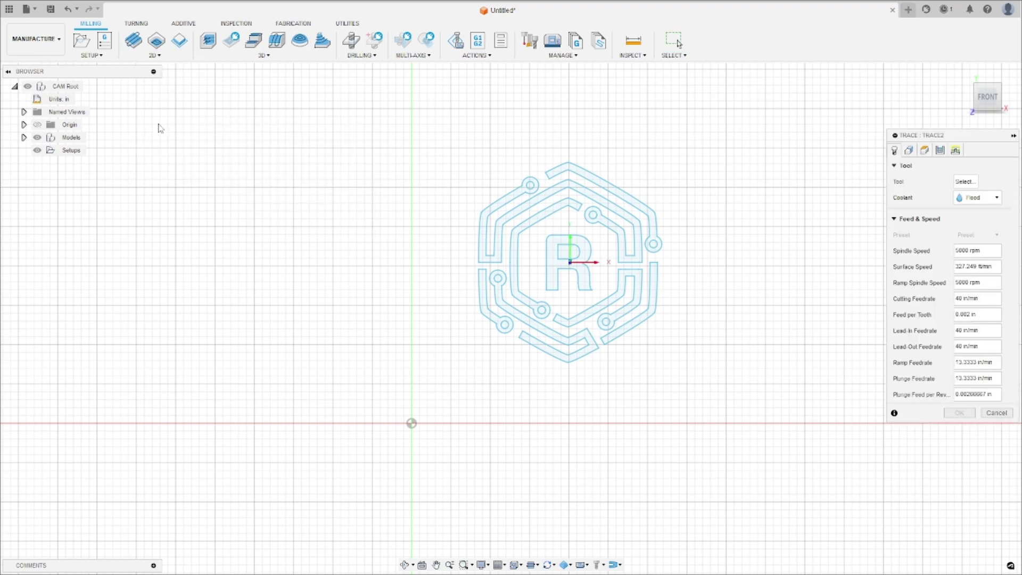
# - Assign the Ø1/8" Pen tool from the Local library and set coolant to Disabled
pyautogui.click(963, 181)
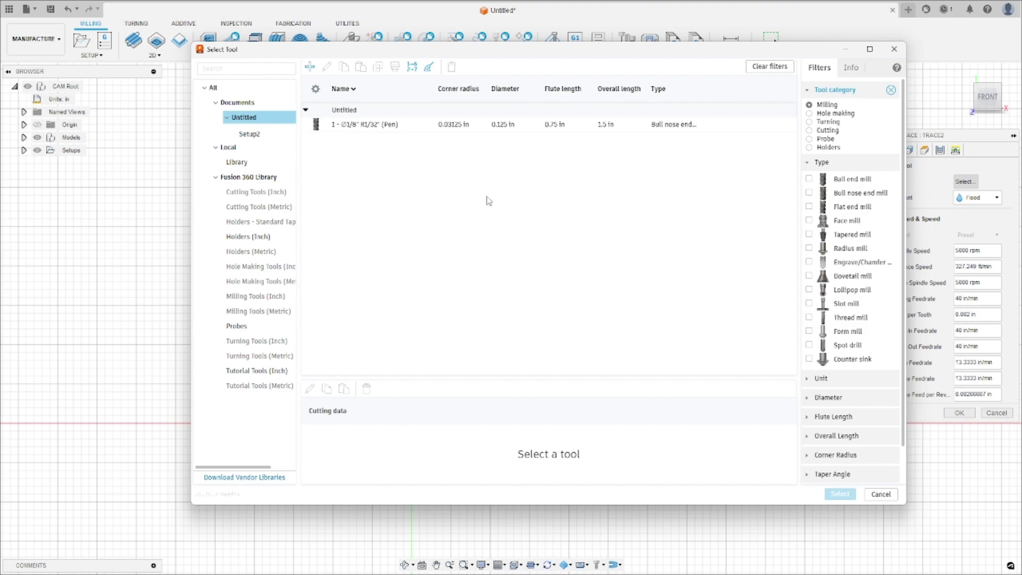
pyautogui.click(246, 169)
pyautogui.click(390, 127)
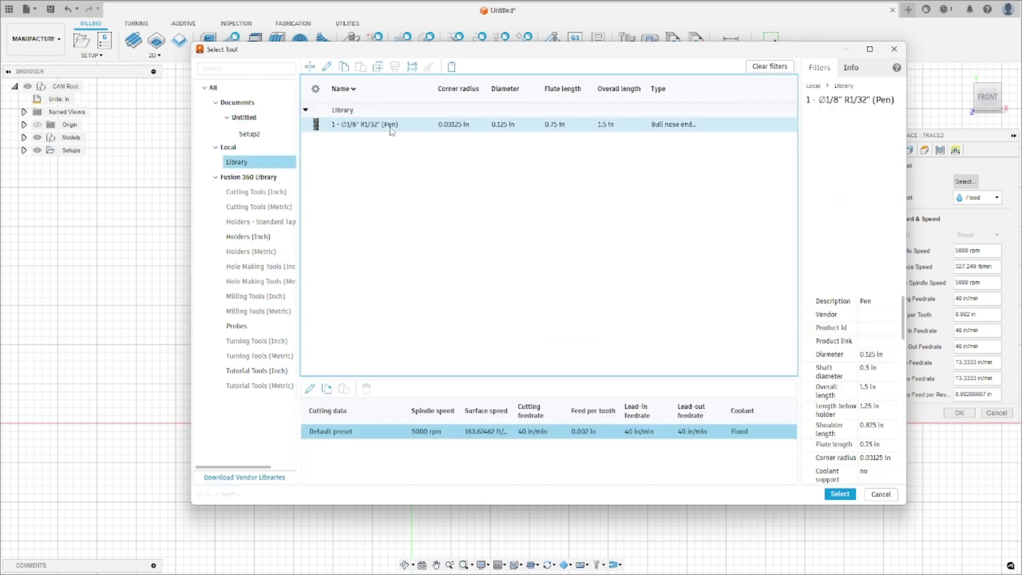
pyautogui.doubleClick(390, 128)
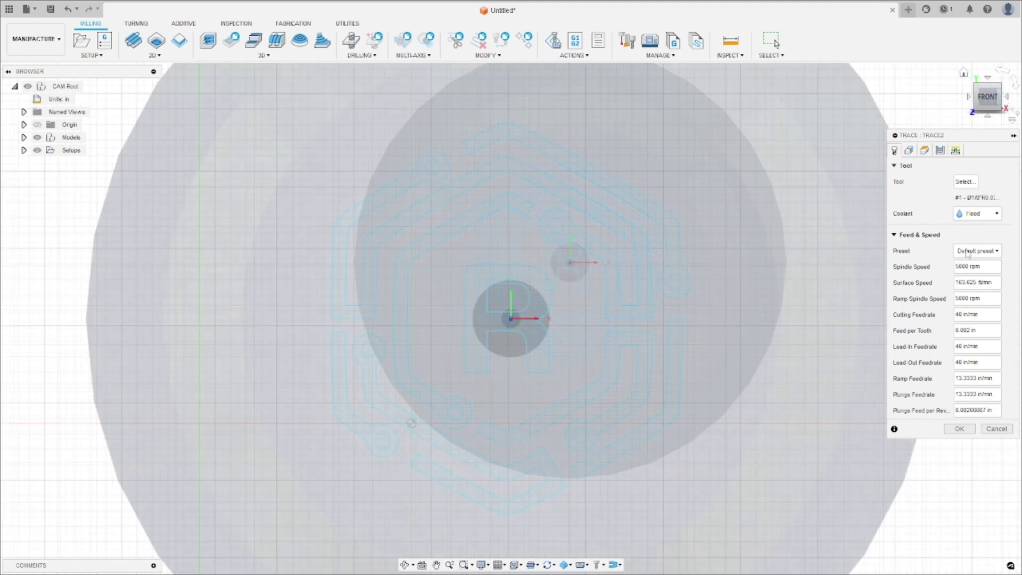
pyautogui.click(977, 214)
pyautogui.click(968, 226)
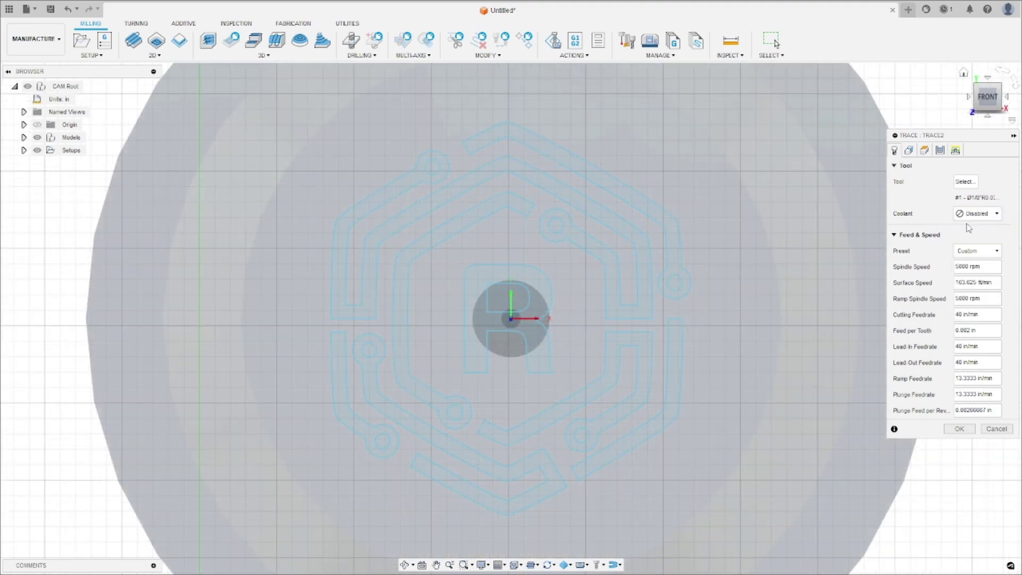
pyautogui.click(911, 152)
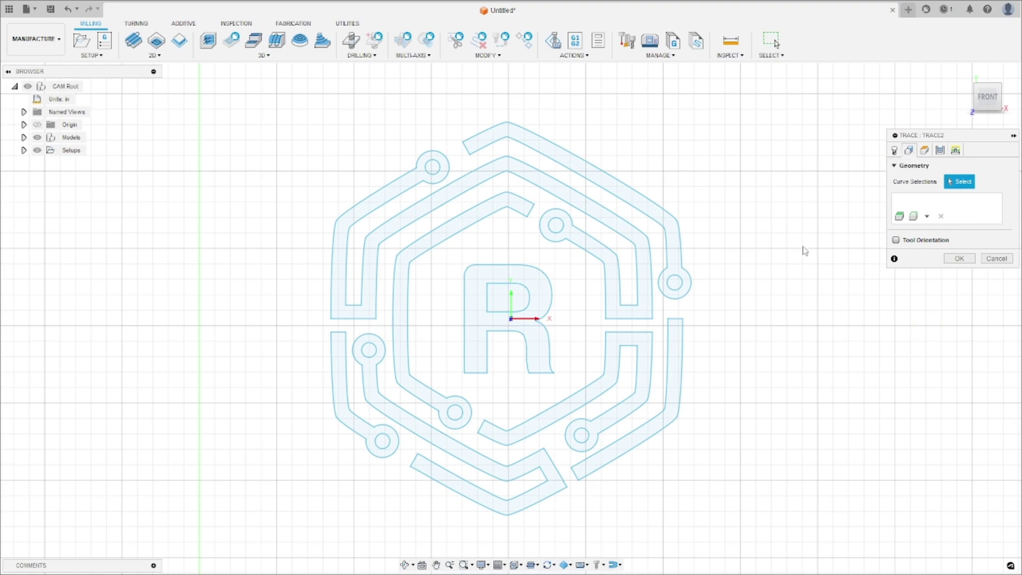
# - Select the logo's outer paths, the R, and all four pad chains as trace geometry
pyautogui.scroll(-3, 803, 251)
pyautogui.click(713, 240)
pyautogui.click(585, 217)
pyautogui.click(574, 351)
pyautogui.click(574, 354)
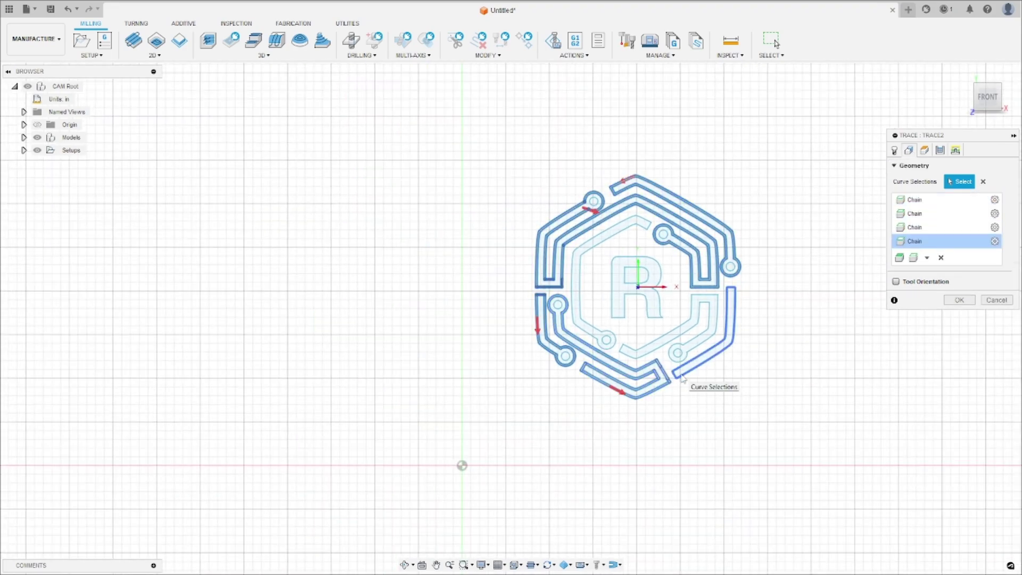
pyautogui.click(557, 305)
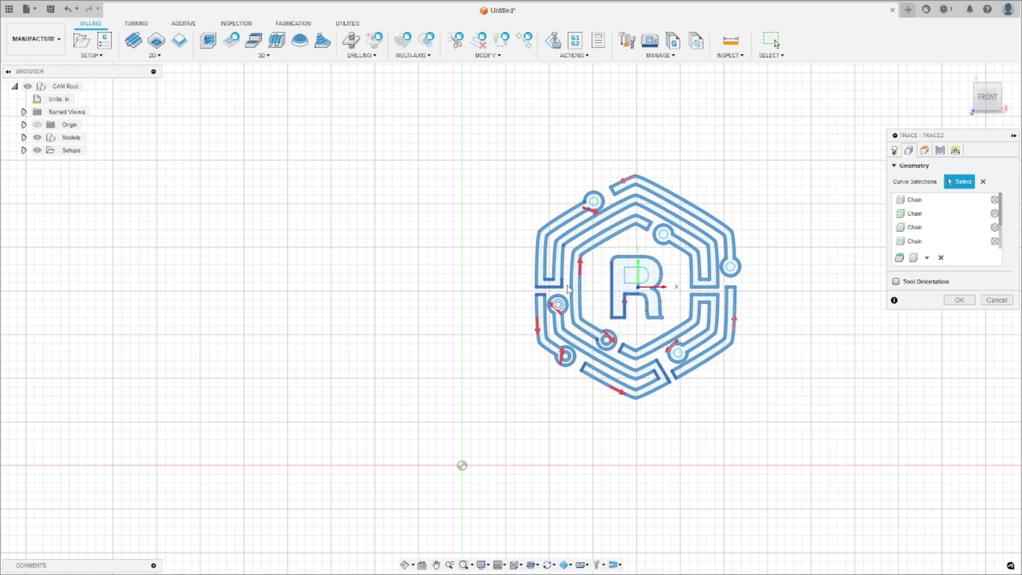
pyautogui.click(594, 201)
pyautogui.click(666, 234)
pyautogui.click(731, 267)
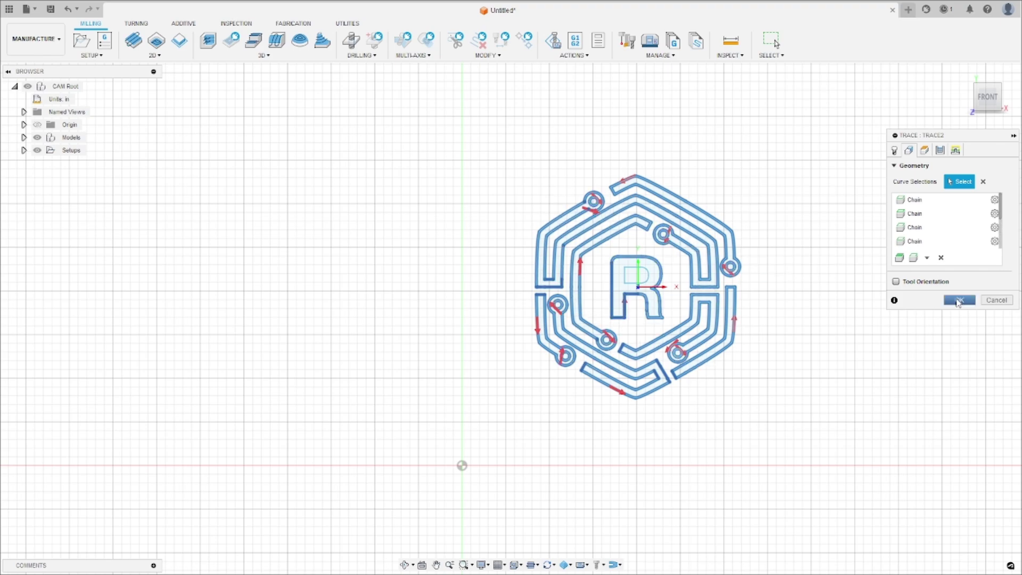
# - Set the Heights to clearance offset 1 and retract offset 0.4
pyautogui.click(925, 151)
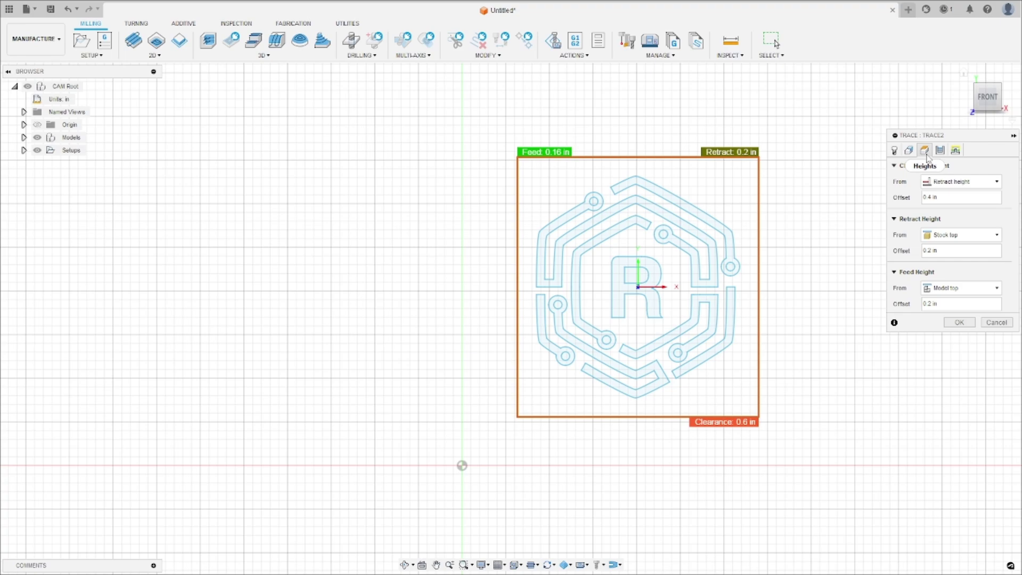
pyautogui.click(1007, 101)
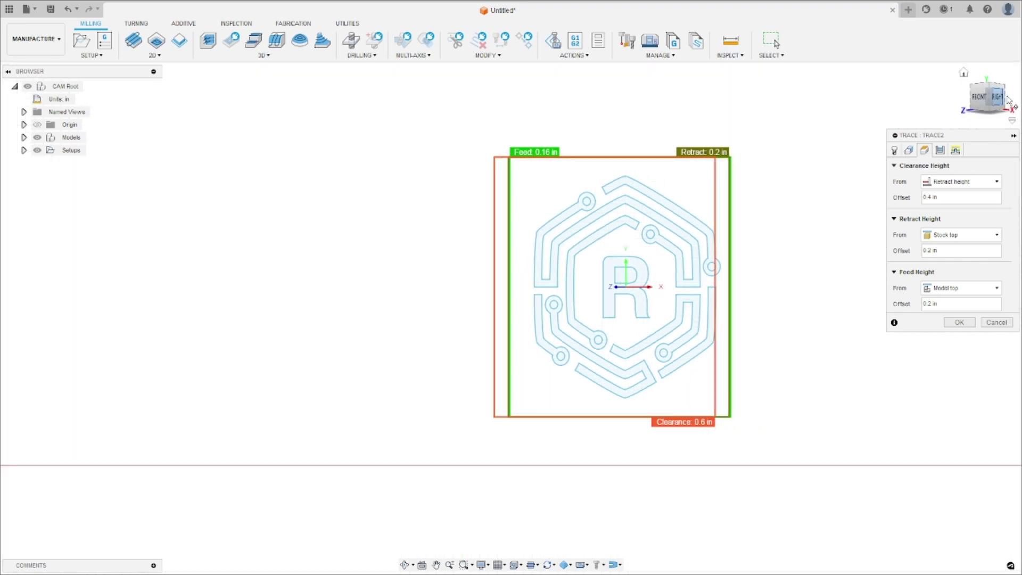
pyautogui.scroll(3, 434, 285)
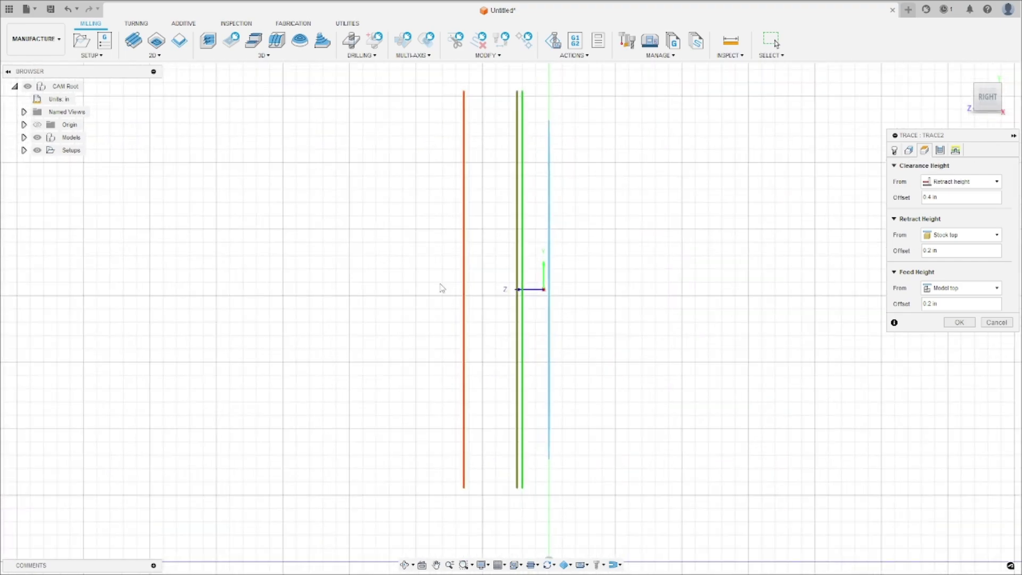
pyautogui.moveTo(966, 196); pyautogui.dragTo(883, 194)
pyautogui.write('1')
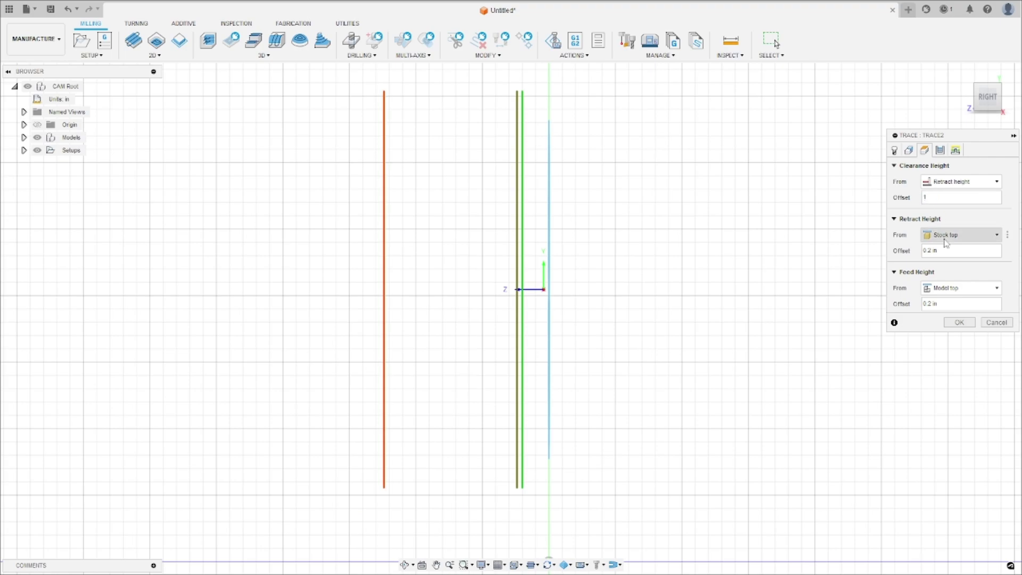
pyautogui.click(952, 254)
pyautogui.moveTo(952, 254); pyautogui.dragTo(908, 254)
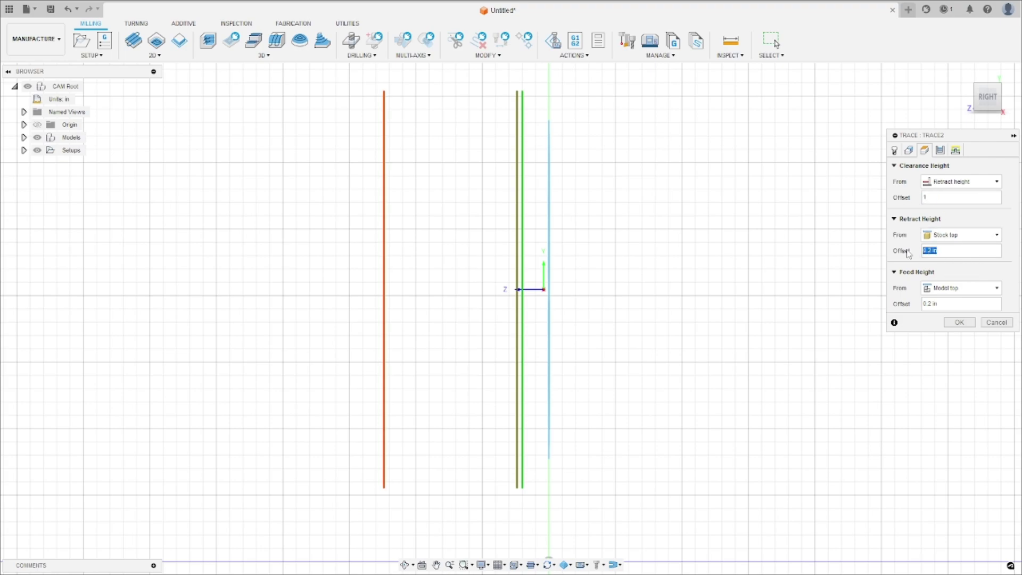
pyautogui.press('BackSpace')
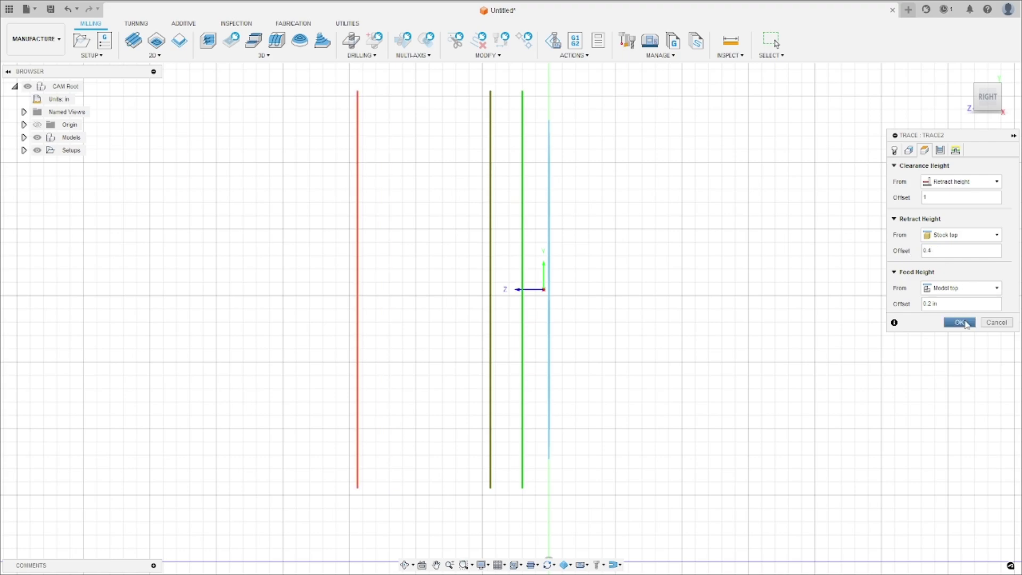
# - Accept the Trace2 operation from the Linking tab to generate its toolpath
pyautogui.click(955, 150)
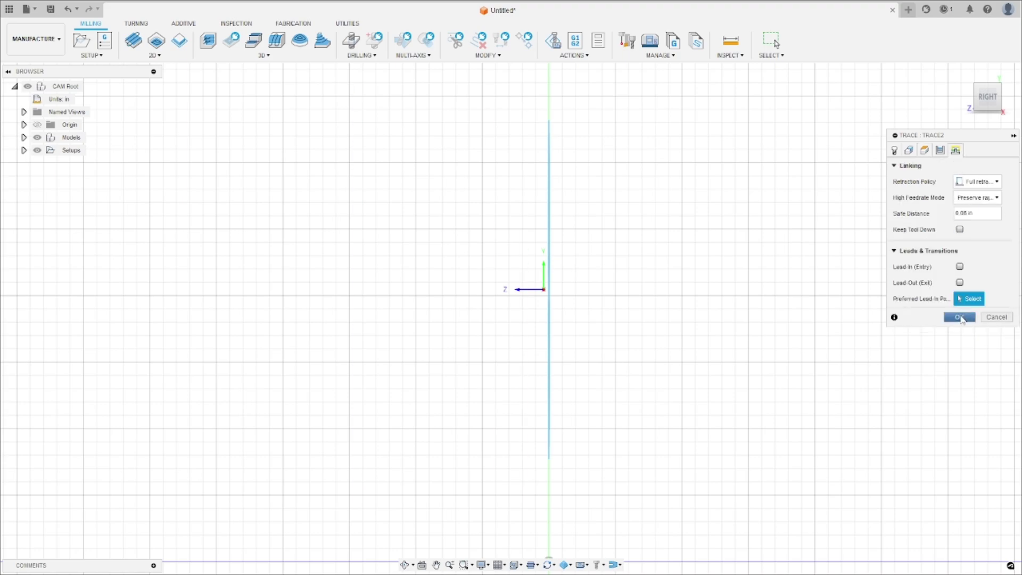
pyautogui.click(959, 317)
pyautogui.scroll(-4, 620, 123)
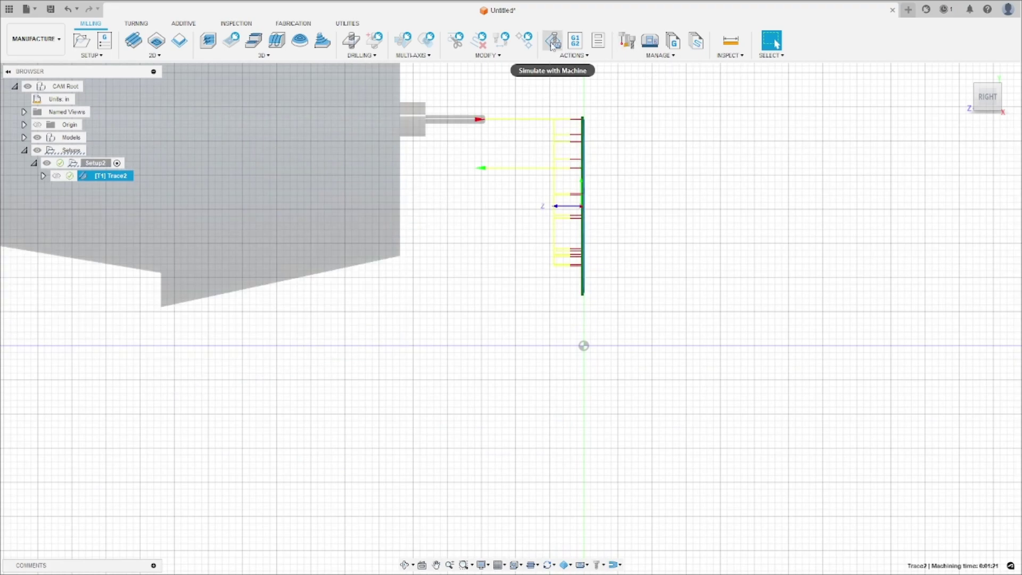
# - Run a machine simulation of the Trace2 toolpath, then exit the simulation
pyautogui.click(553, 41)
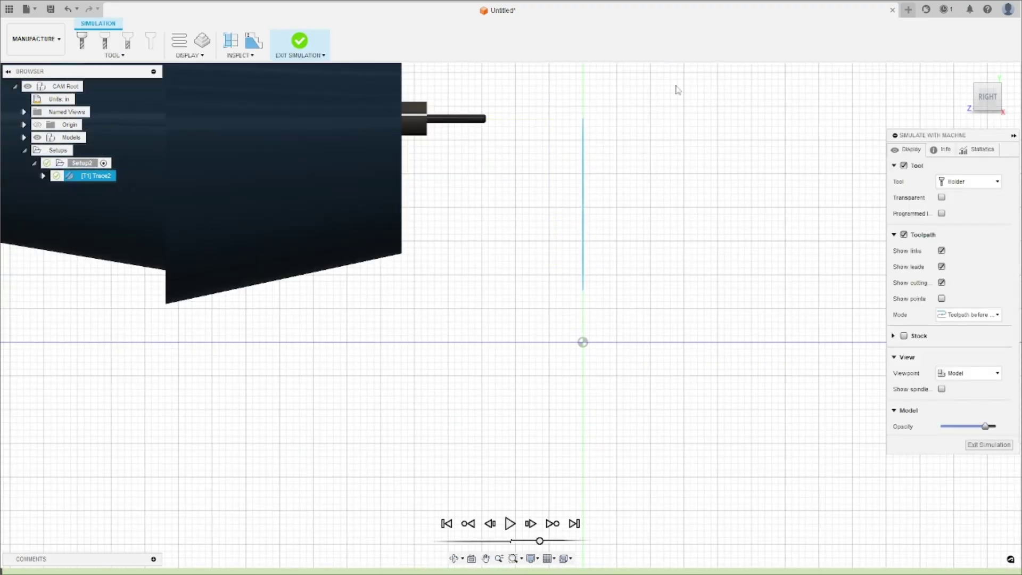
pyautogui.click(977, 98)
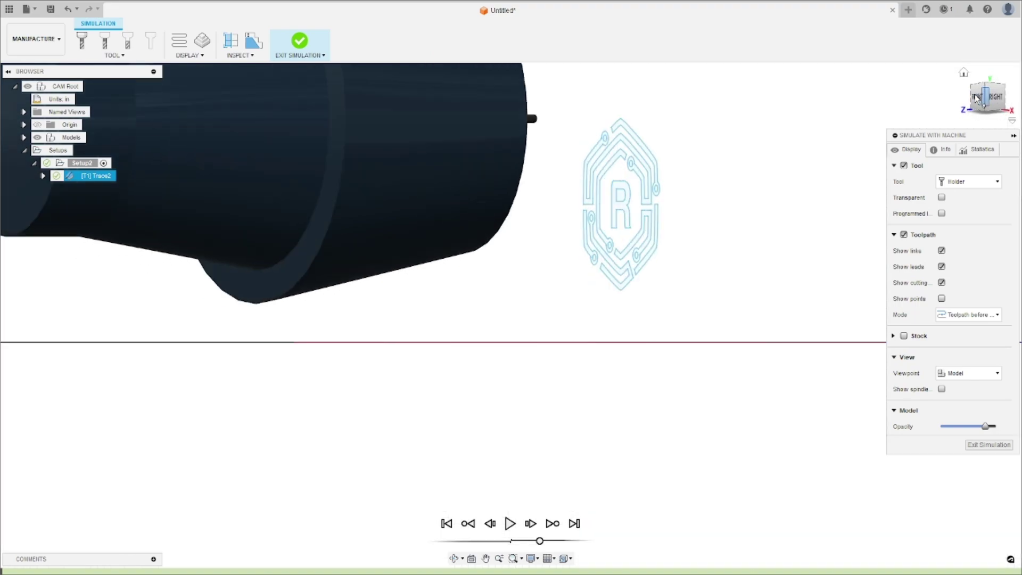
pyautogui.click(510, 524)
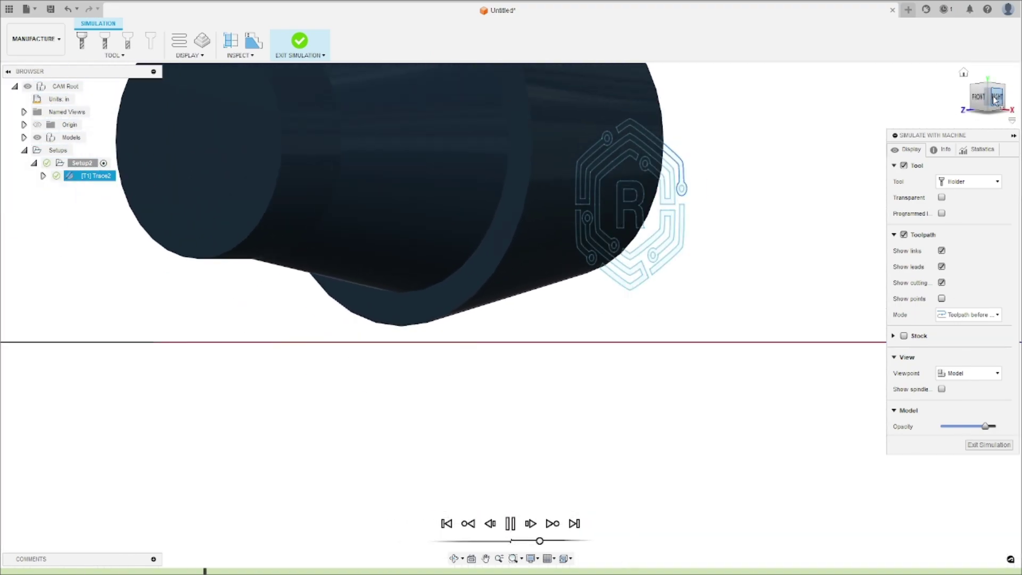
pyautogui.click(982, 99)
pyautogui.moveTo(982, 99); pyautogui.dragTo(979, 111)
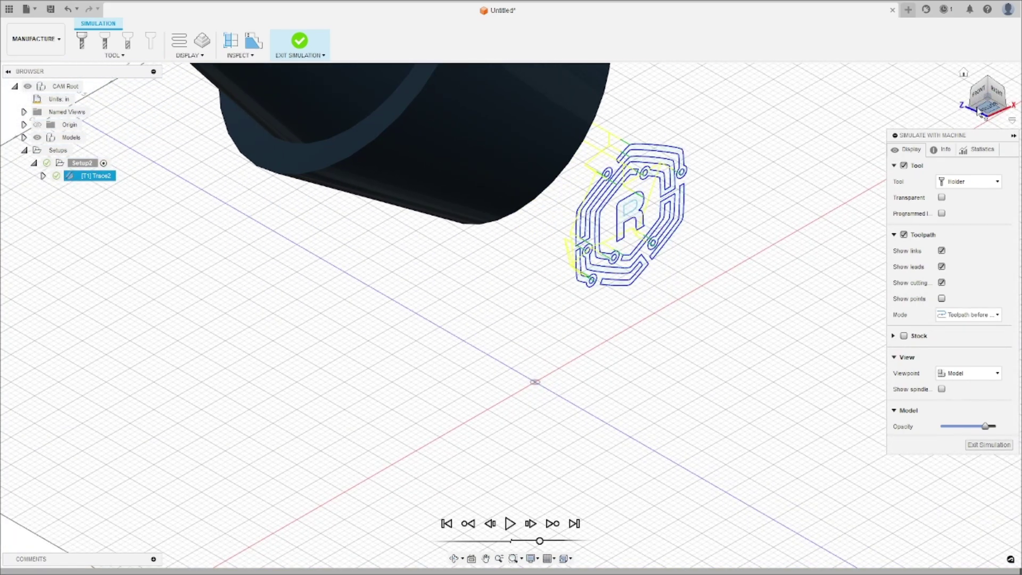
pyautogui.click(988, 445)
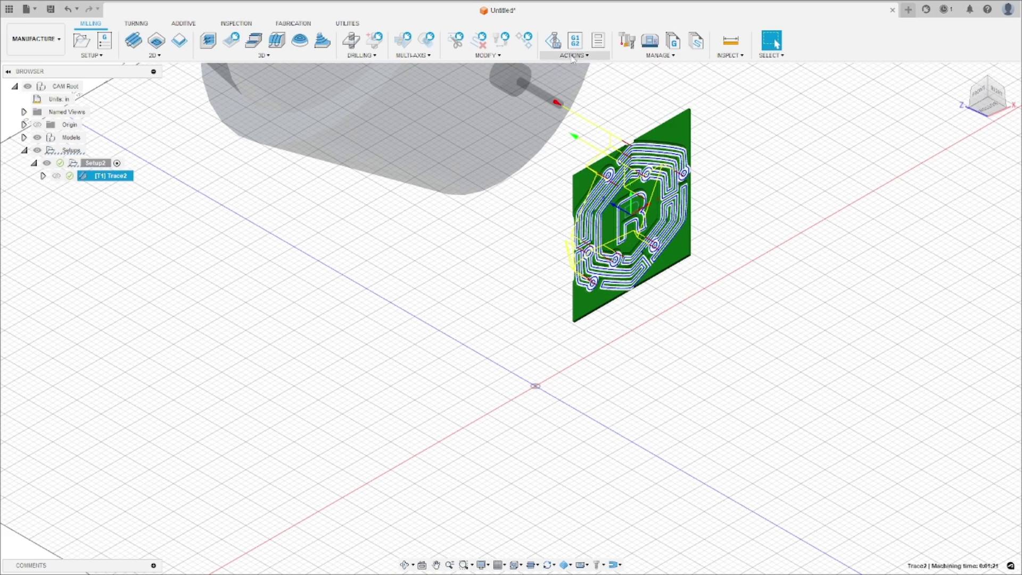
pyautogui.click(574, 55)
# - Create an NC program using the Universal Robots post, named Roots Logo ToolPath
pyautogui.click(577, 99)
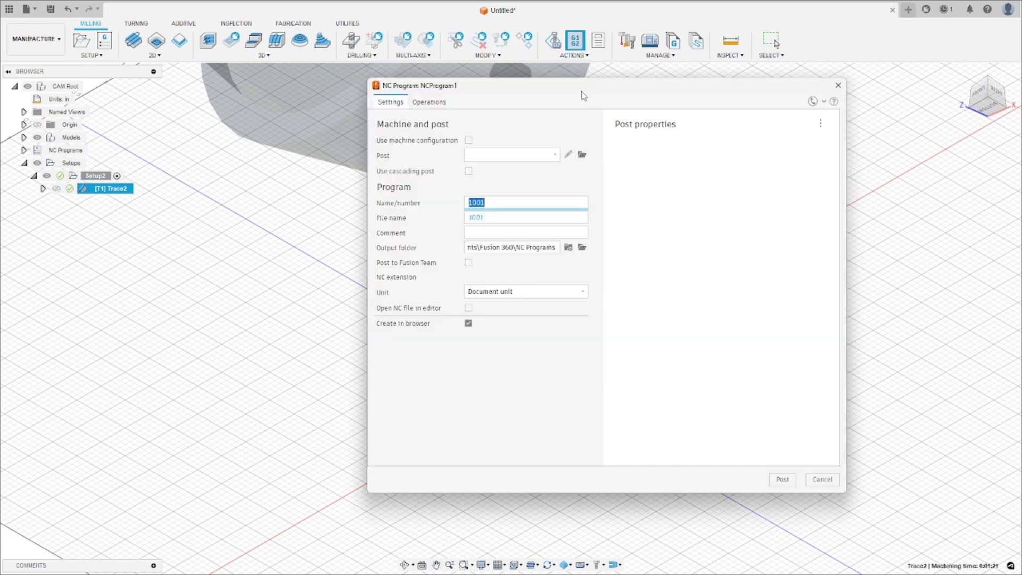
pyautogui.click(580, 156)
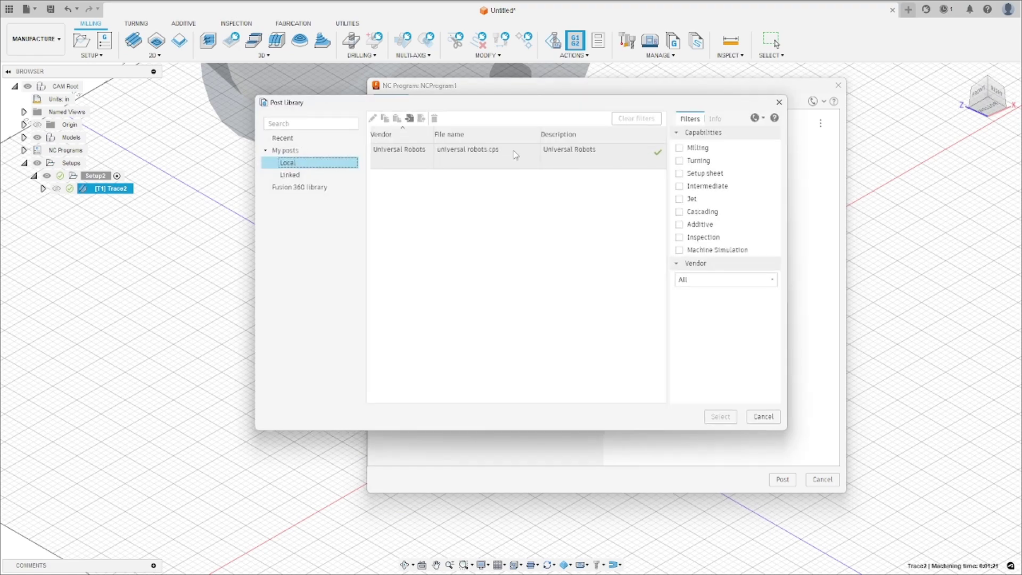
pyautogui.doubleClick(515, 154)
pyautogui.click(514, 202)
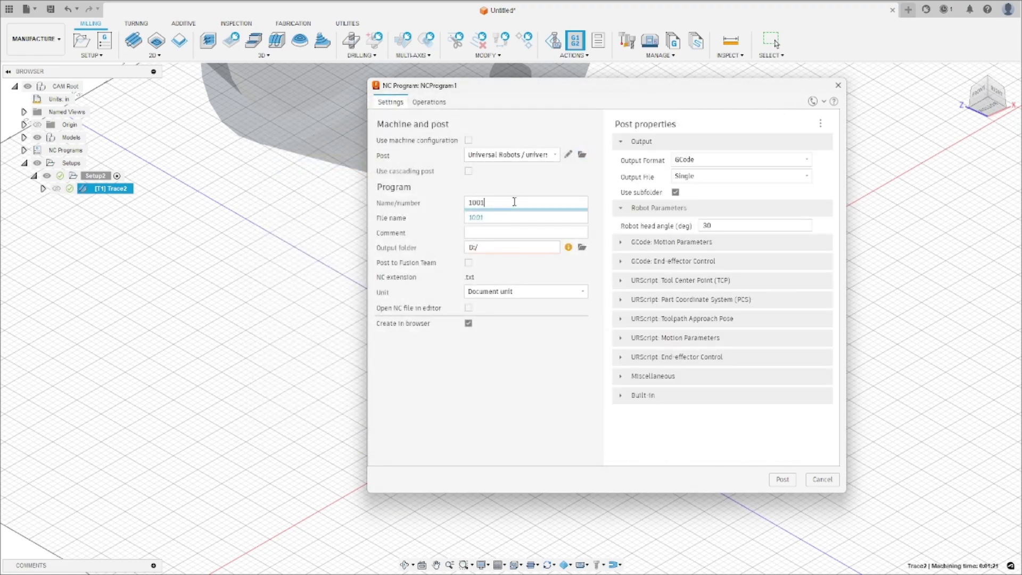
pyautogui.press('BackSpace')
pyautogui.write('Roots Log')
pyautogui.write('o ToolPath')
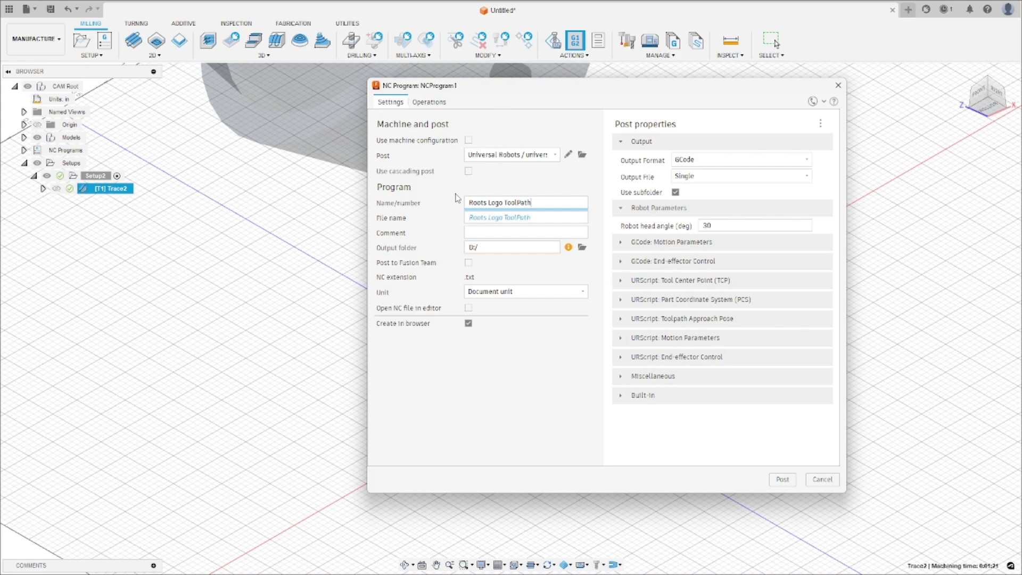
# - Set the output folder to the Desktop and post the G-code
pyautogui.click(582, 247)
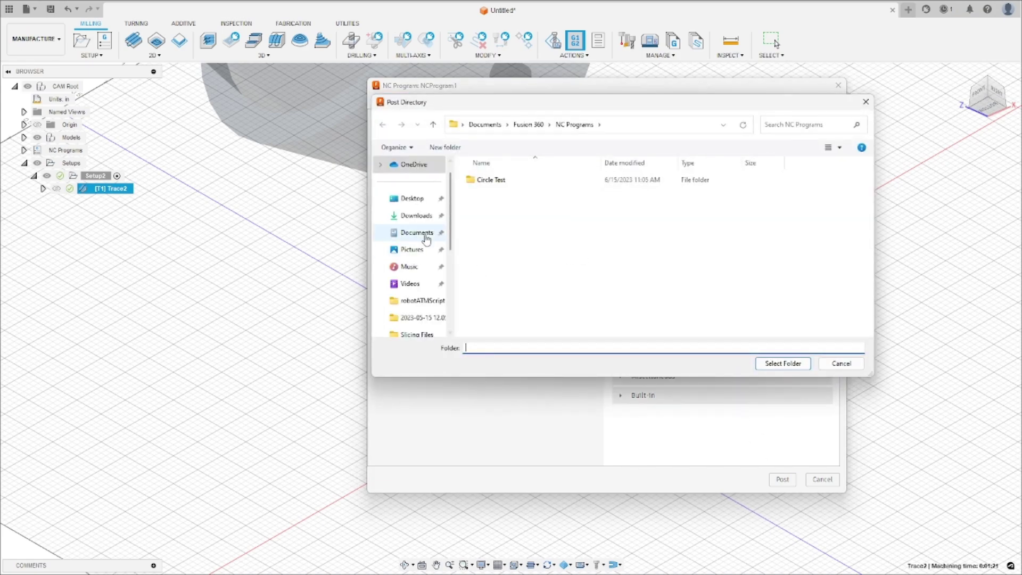
pyautogui.click(407, 199)
pyautogui.click(782, 363)
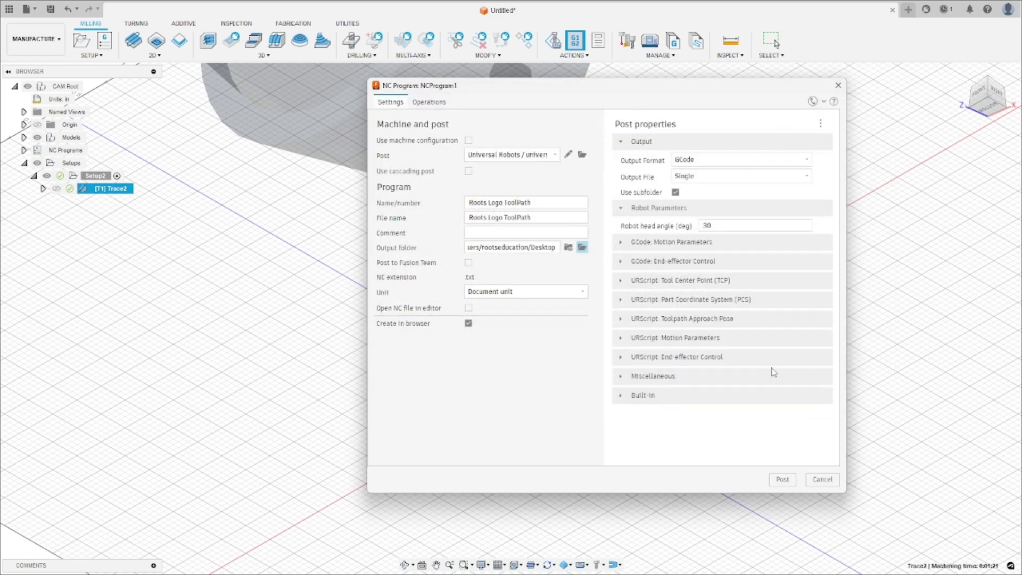
pyautogui.click(782, 479)
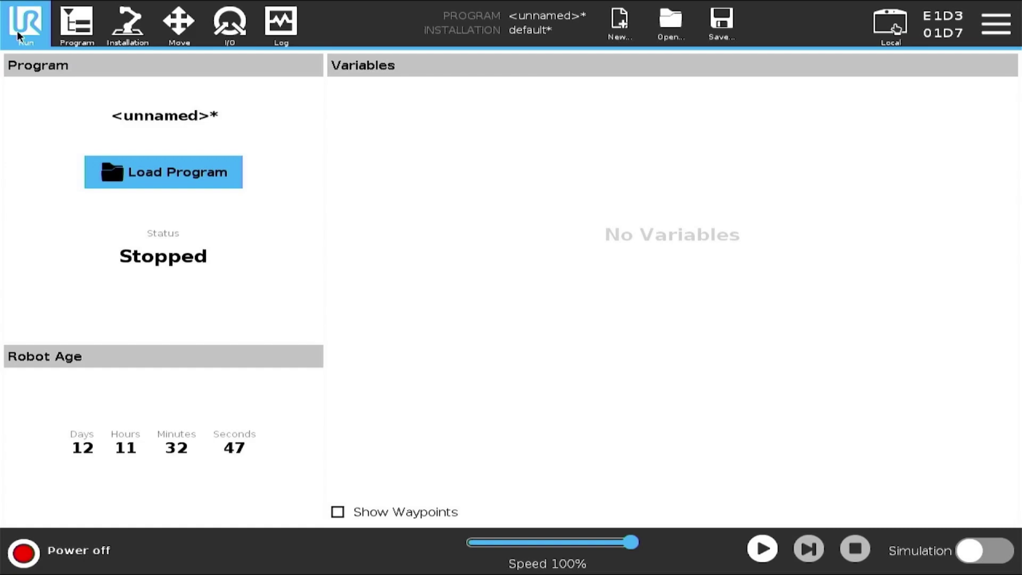
# - Open the Remote TCP & Toolpath URCap's Regular TCP Toolpath Moves guide under Installation
pyautogui.click(128, 21)
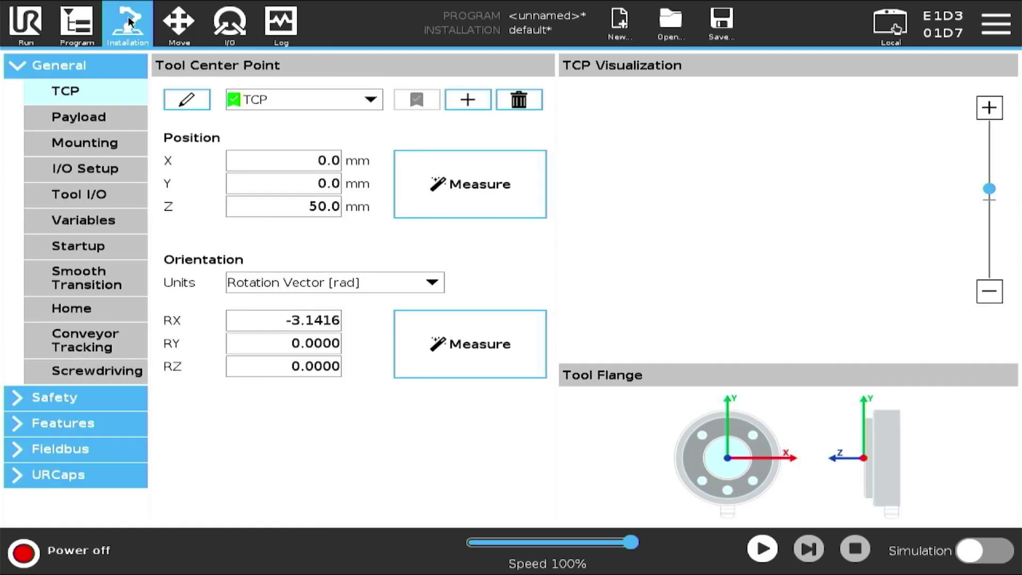
pyautogui.click(105, 481)
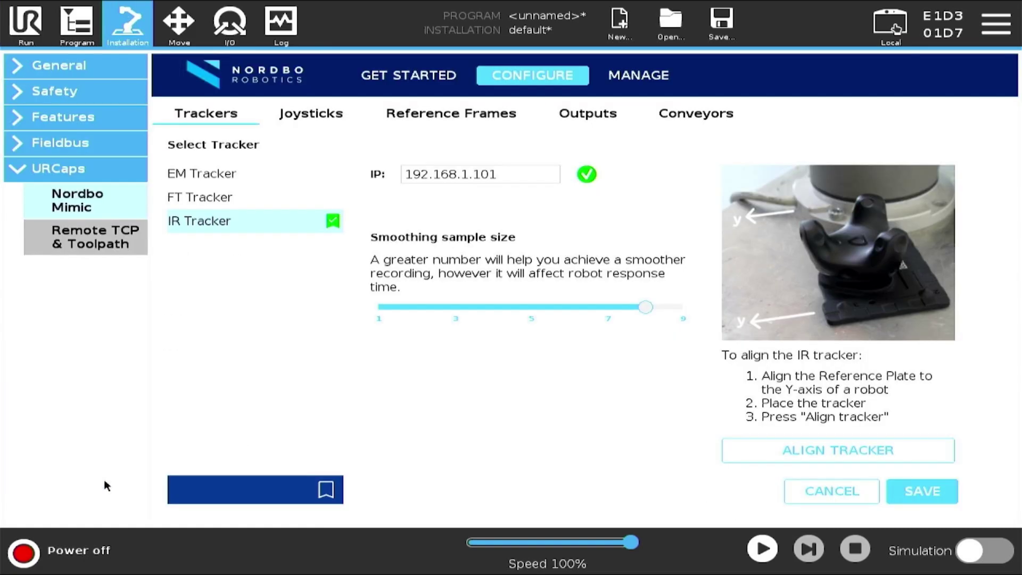
pyautogui.click(106, 246)
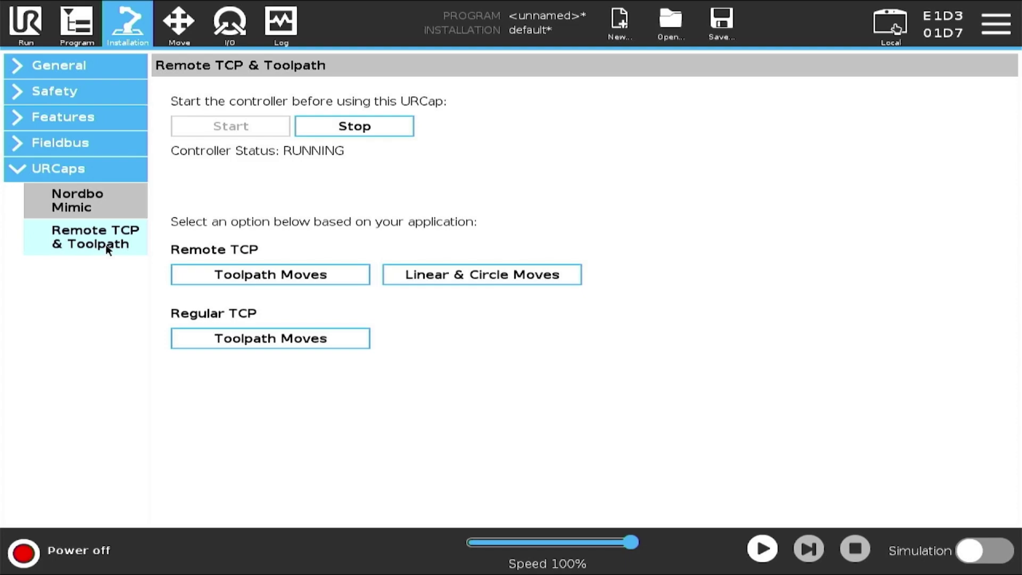
pyautogui.click(324, 340)
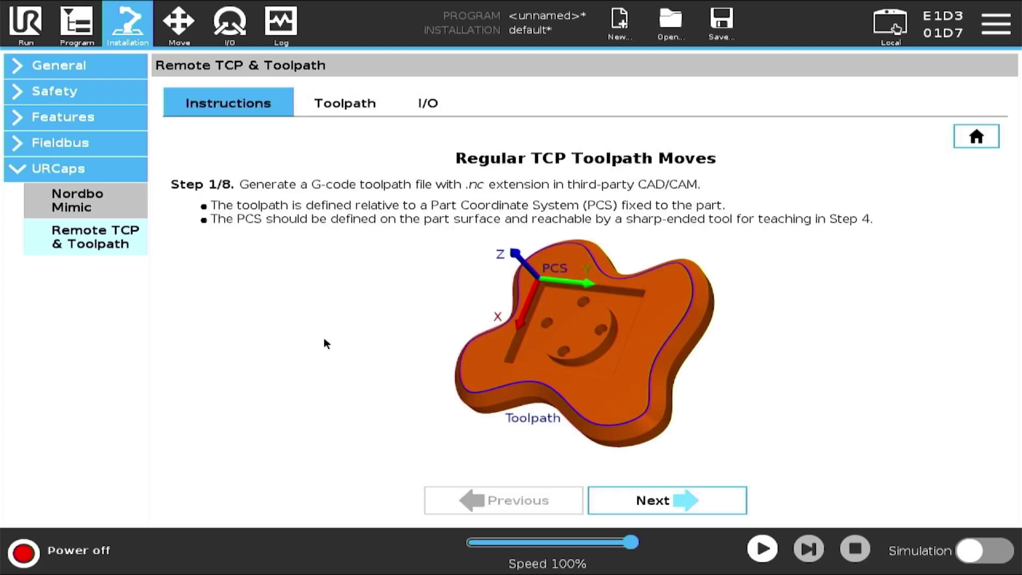
# - Step through the guide, then select Roots Logo ToolPath.nc from the USB files on the Toolpath tab
pyautogui.click(691, 509)
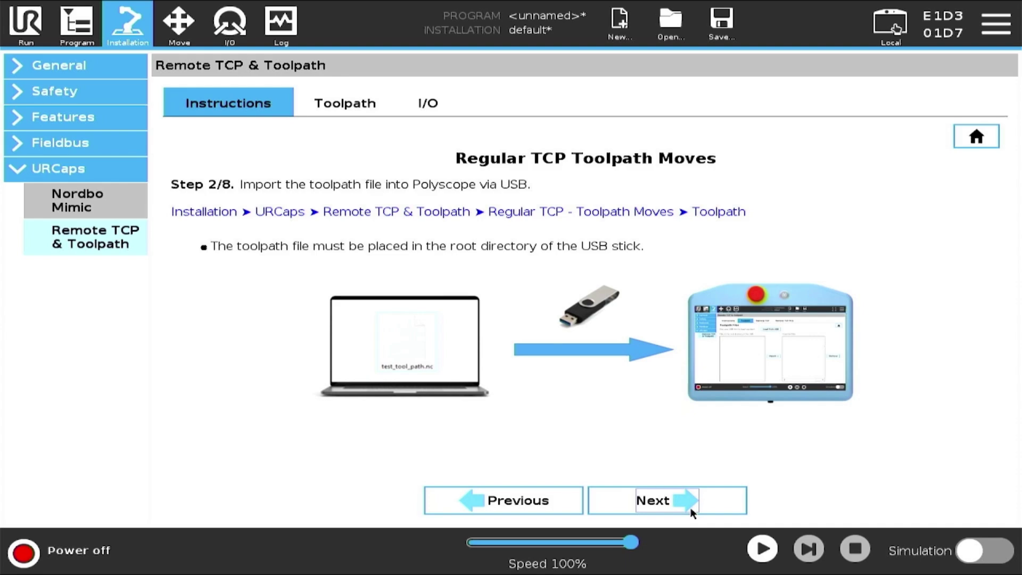
pyautogui.click(691, 510)
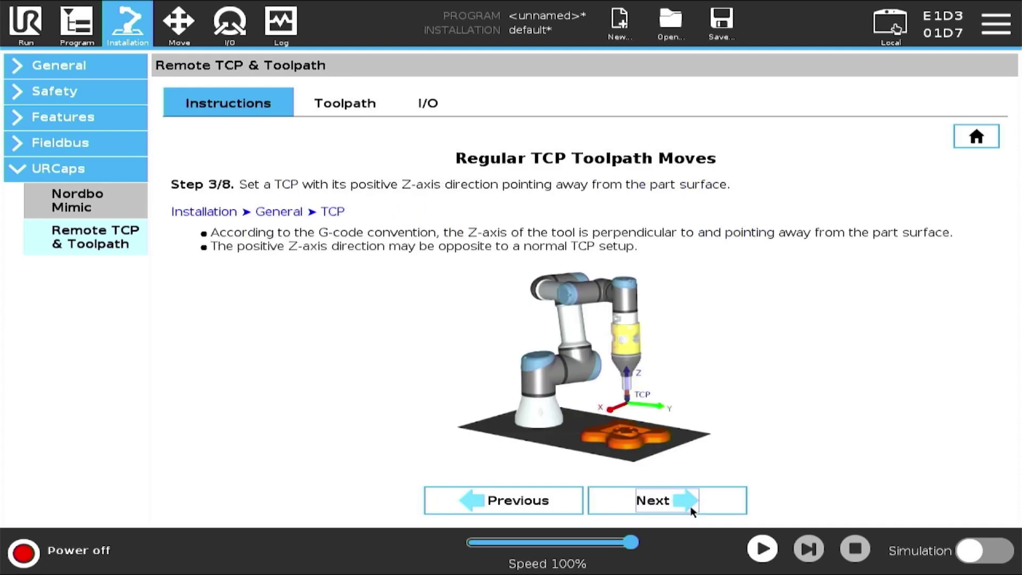
pyautogui.click(691, 510)
pyautogui.click(706, 508)
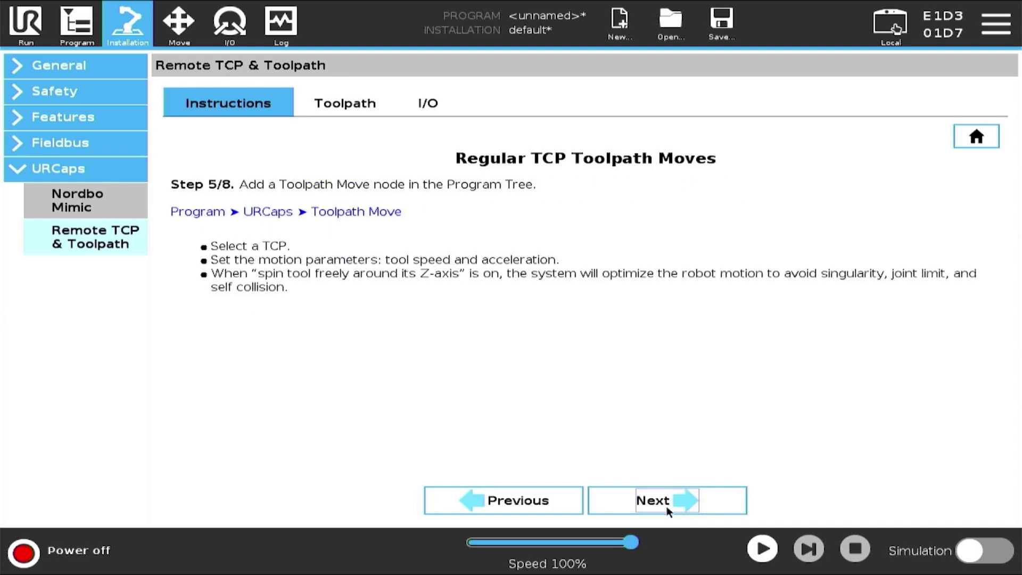
pyautogui.click(673, 508)
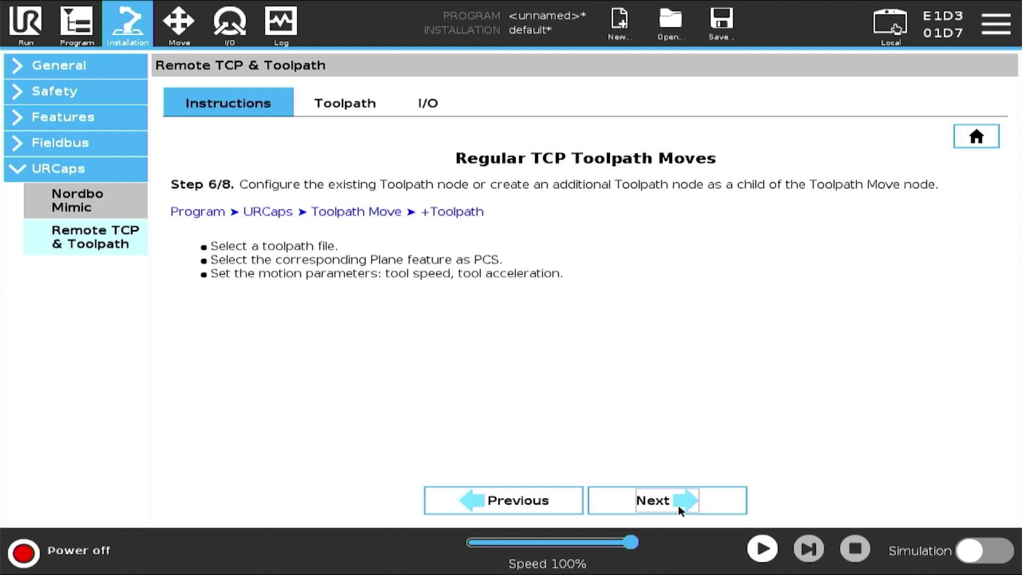
pyautogui.click(678, 504)
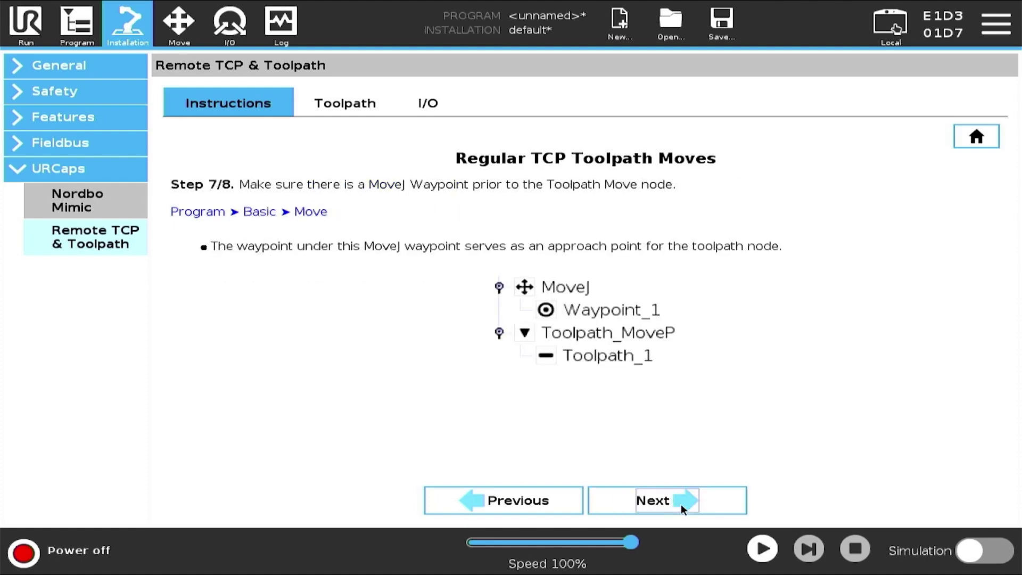
pyautogui.click(681, 505)
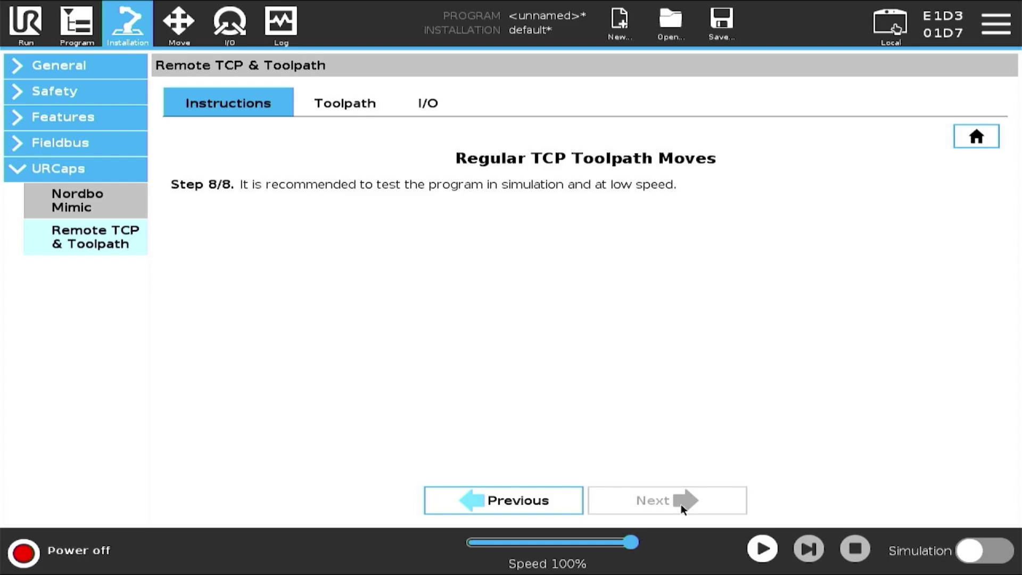
pyautogui.click(362, 105)
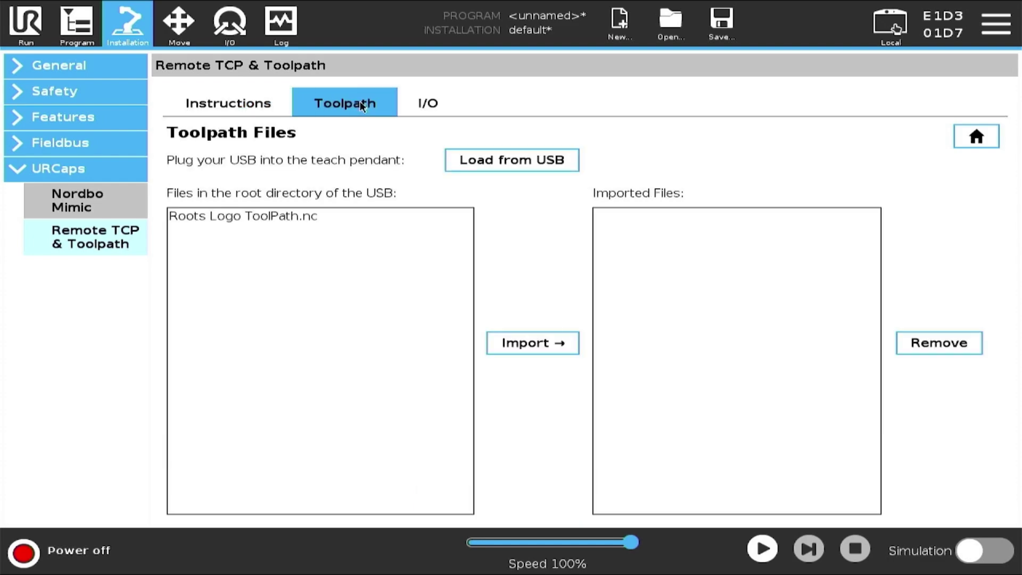
pyautogui.click(322, 219)
# - Import Roots Logo ToolPath.nc and add a Toolpath Move node to the program
pyautogui.click(542, 340)
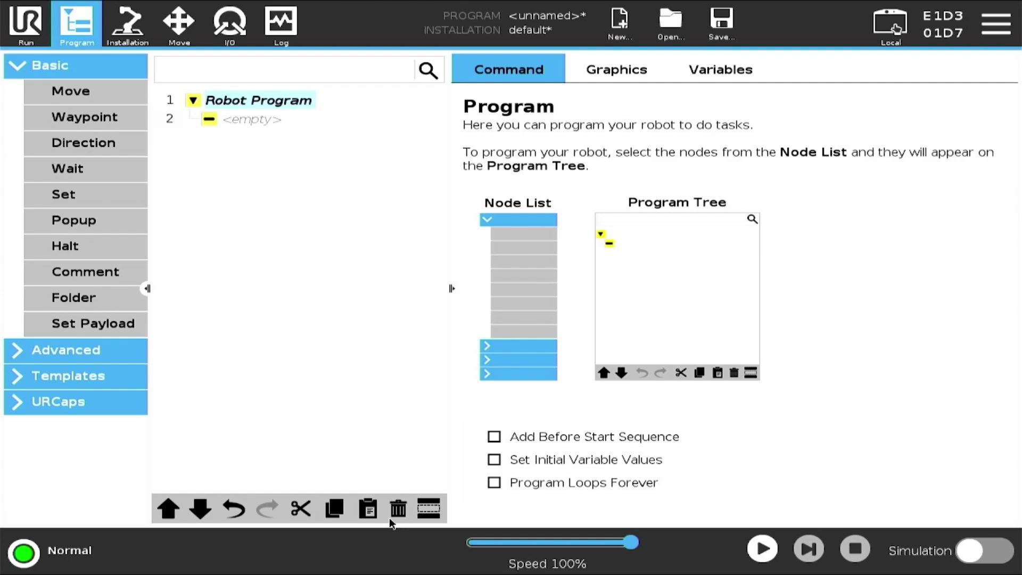
pyautogui.click(33, 410)
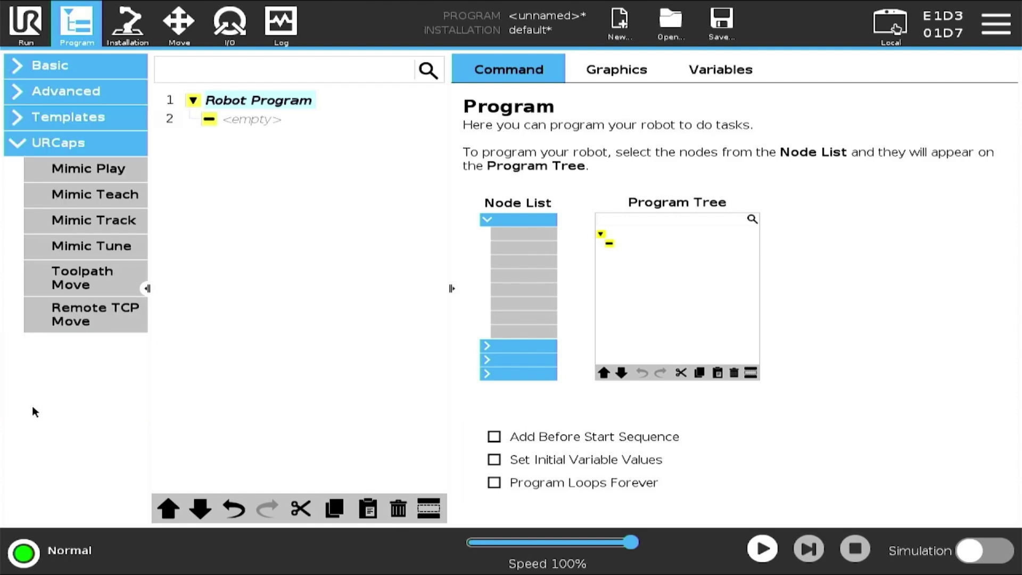
pyautogui.click(91, 280)
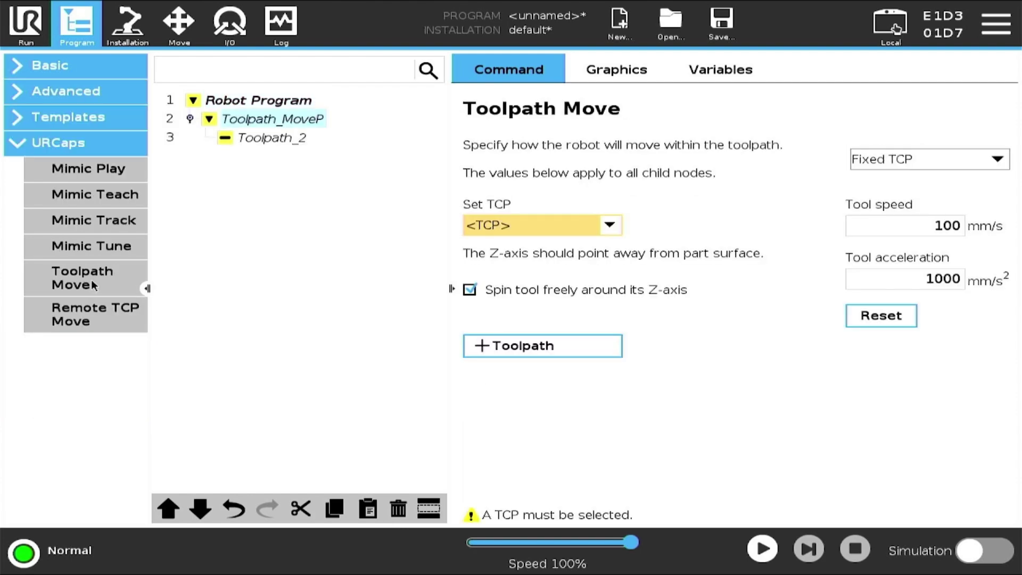
# - Set the tool speed to 50 mm/s and the tool acceleration to 50 mm/s²
pyautogui.click(930, 228)
pyautogui.click(784, 306)
pyautogui.click(793, 412)
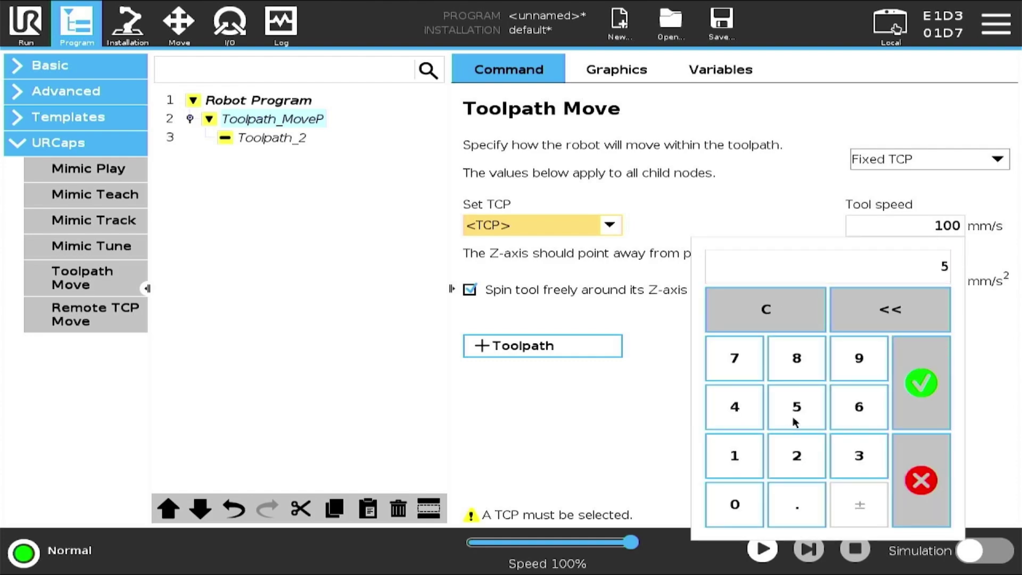
pyautogui.click(726, 508)
pyautogui.click(920, 382)
pyautogui.click(942, 279)
pyautogui.click(645, 341)
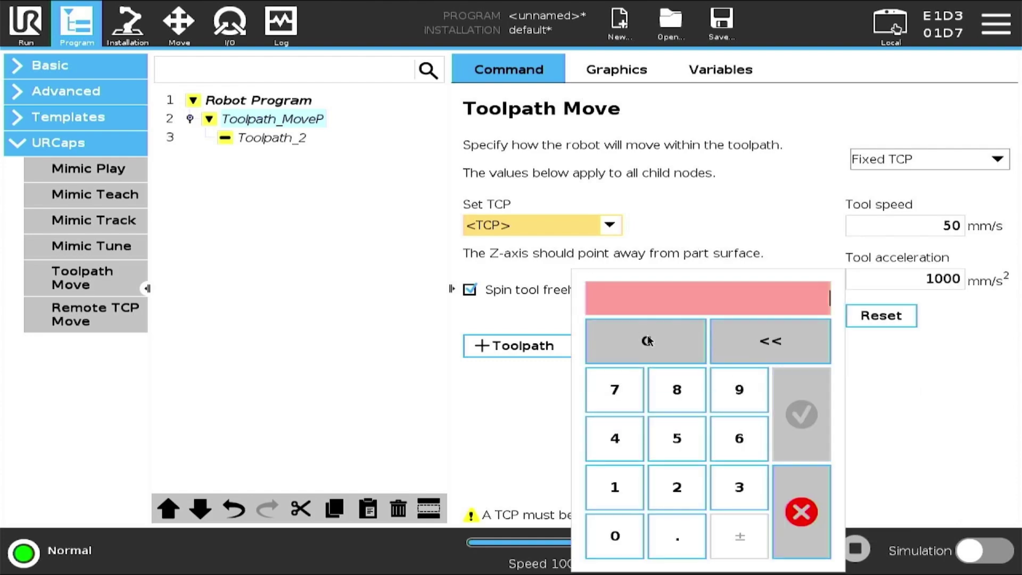
pyautogui.click(676, 438)
pyautogui.click(617, 536)
pyautogui.click(800, 413)
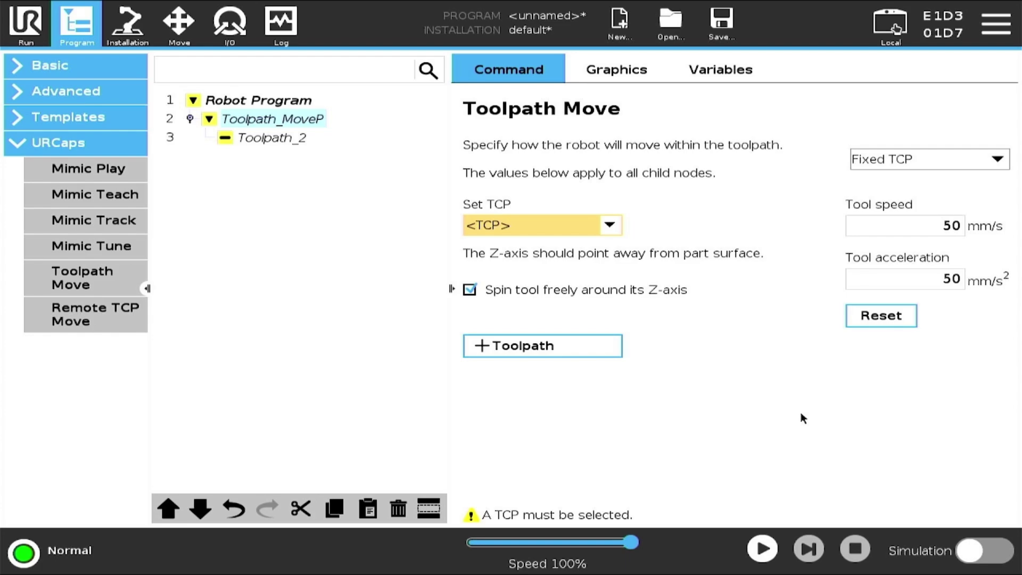
pyautogui.click(608, 226)
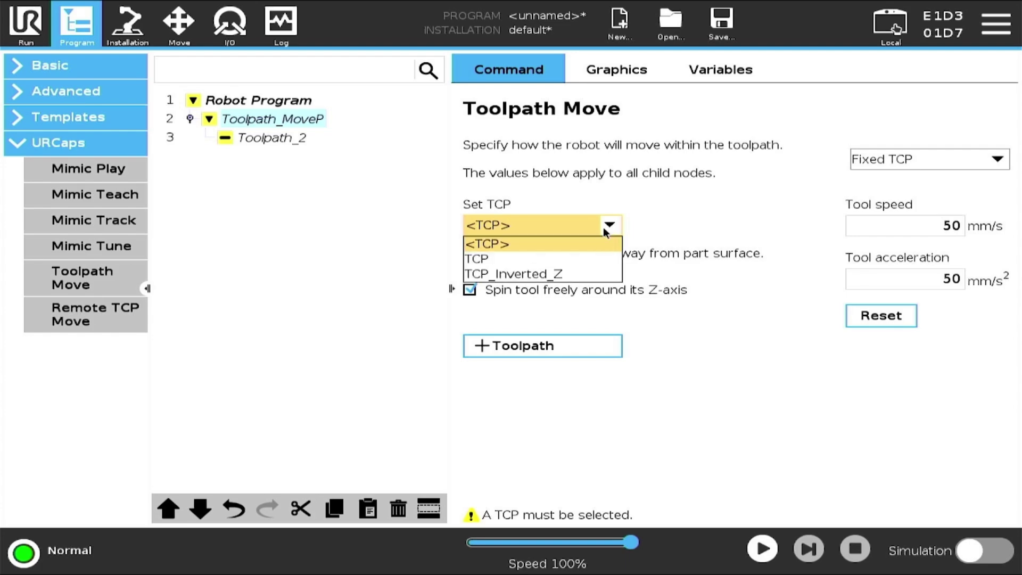
# - Select TCP_Inverted_Z as the Toolpath Move node's TCP
pyautogui.click(556, 275)
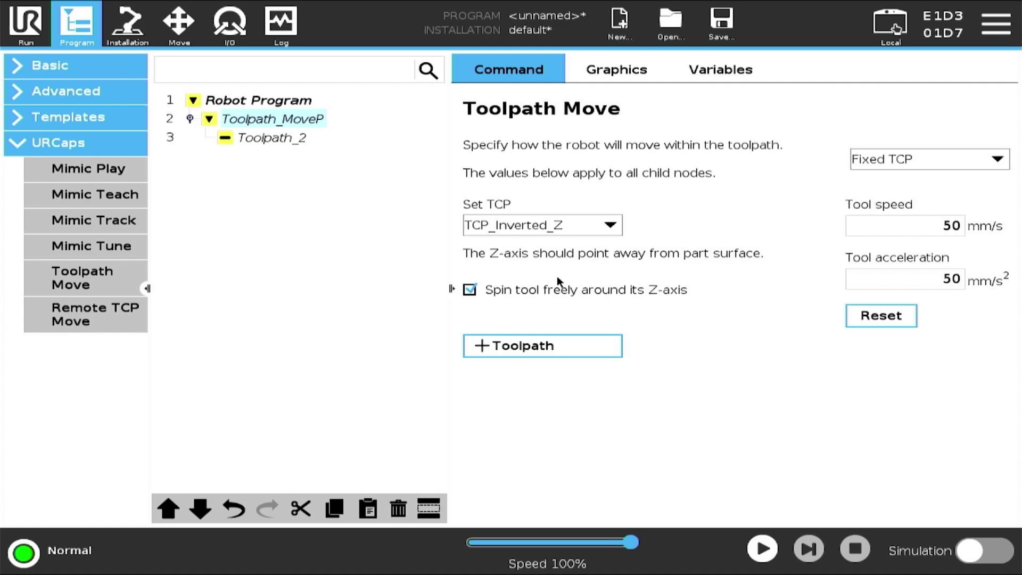
# - In Toolpath_2, select the Roots Logo ToolPath.nc file and Plane_1 as the PCS
pyautogui.click(290, 139)
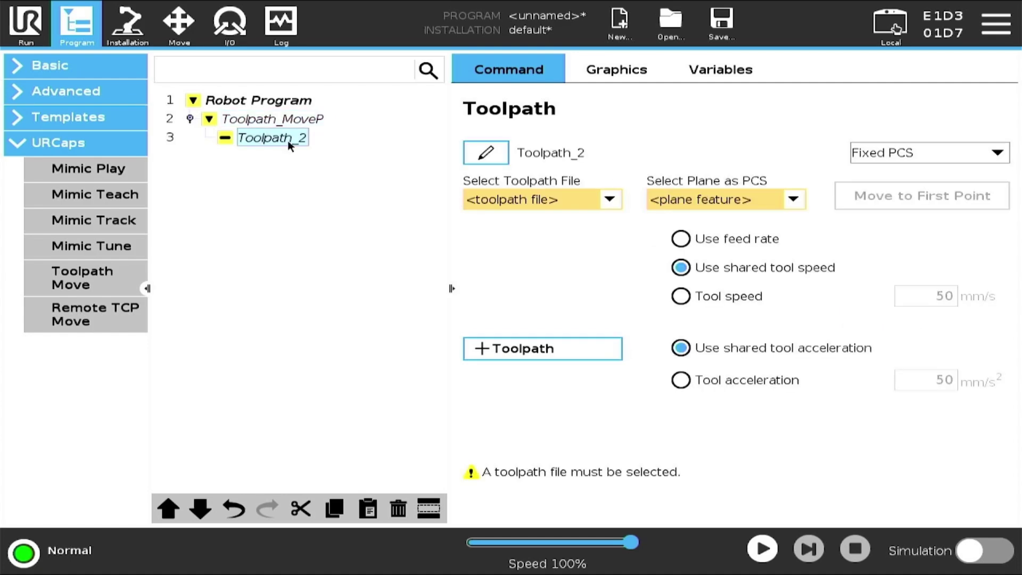
pyautogui.click(602, 201)
pyautogui.click(580, 234)
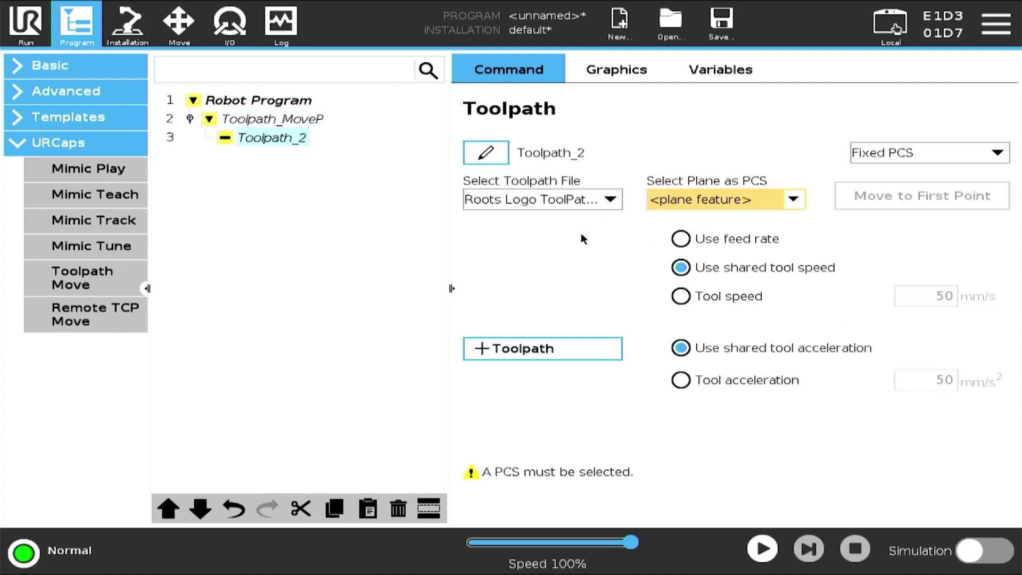
pyautogui.click(747, 202)
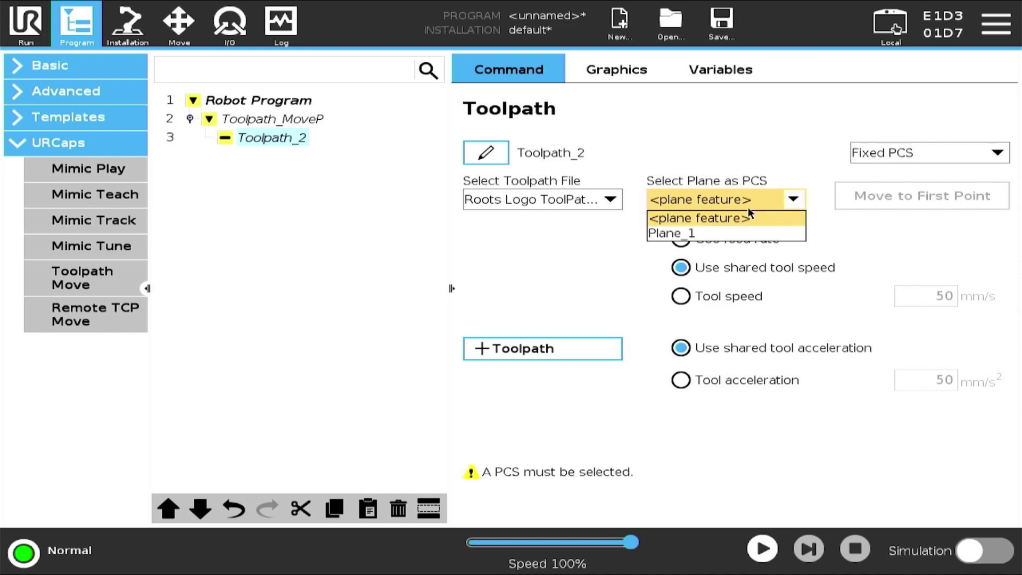
pyautogui.click(735, 234)
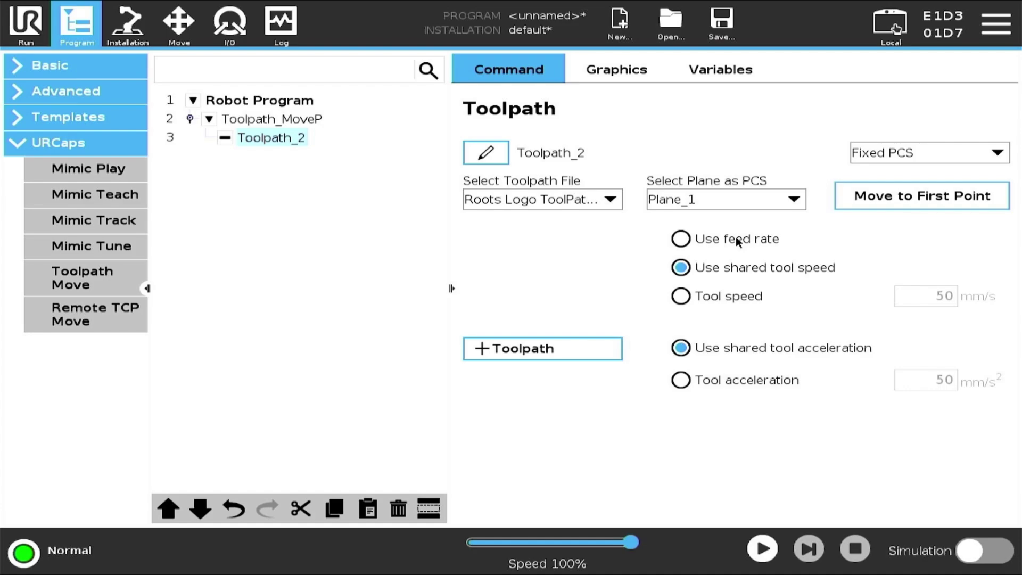
# - Lower the overall robot speed to about 32% and play the program from the beginning
pyautogui.click(762, 549)
pyautogui.moveTo(630, 541); pyautogui.dragTo(461, 494)
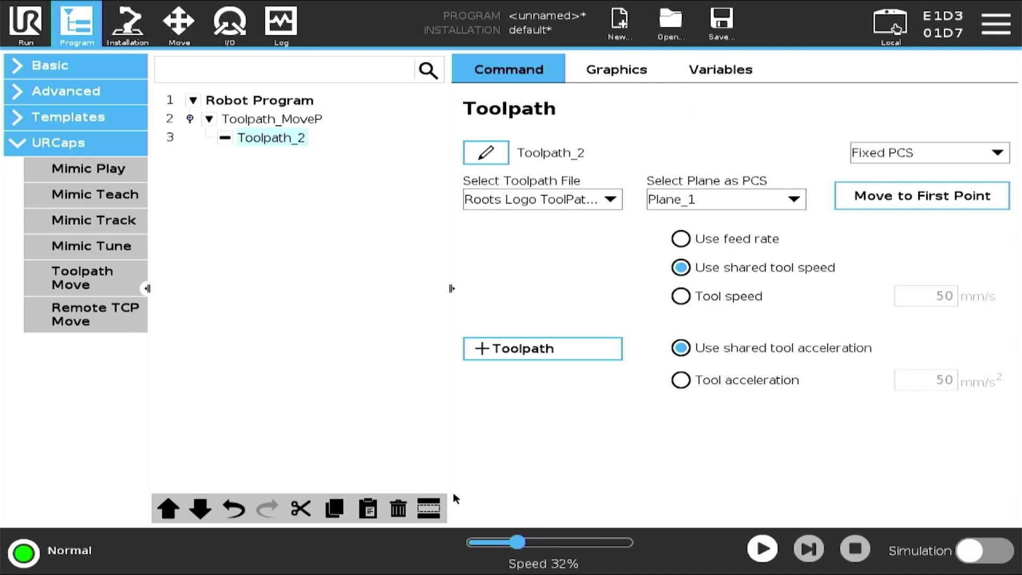
pyautogui.click(762, 549)
pyautogui.click(879, 451)
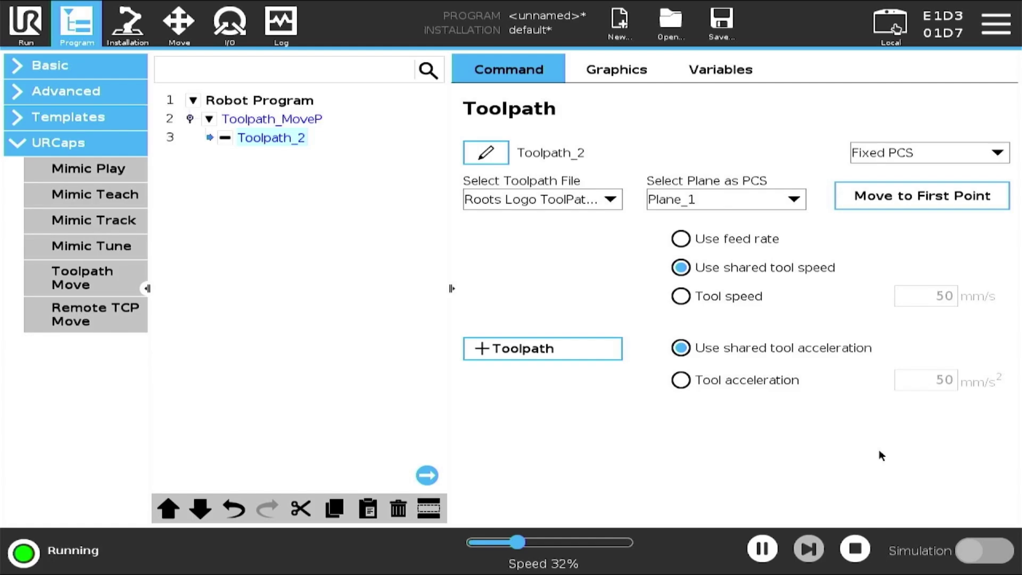